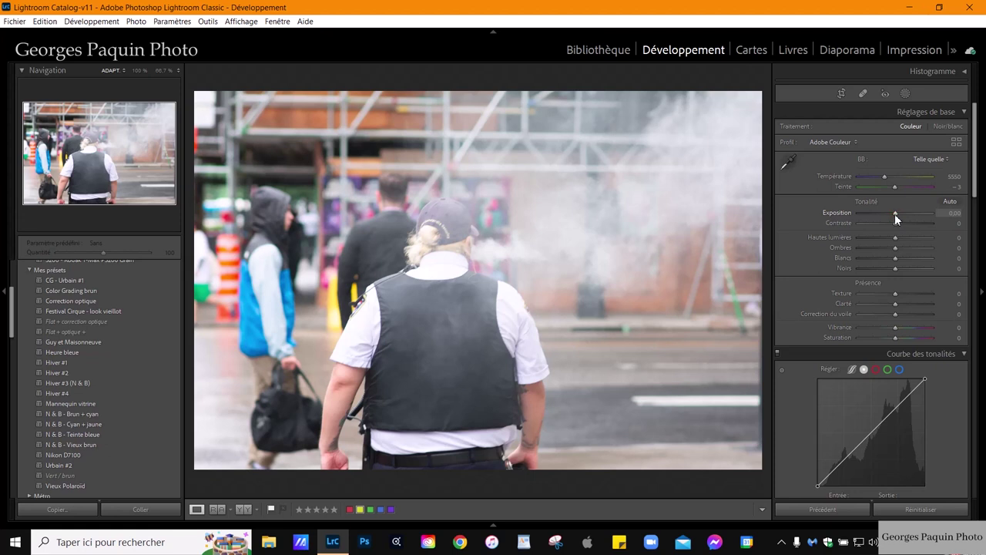
# Lower Exposure to −0.90 to darken the street scene, then scroll down to the Tone Curve
pyautogui.scroll(-3, 895, 214)
pyautogui.scroll(-3, 895, 212)
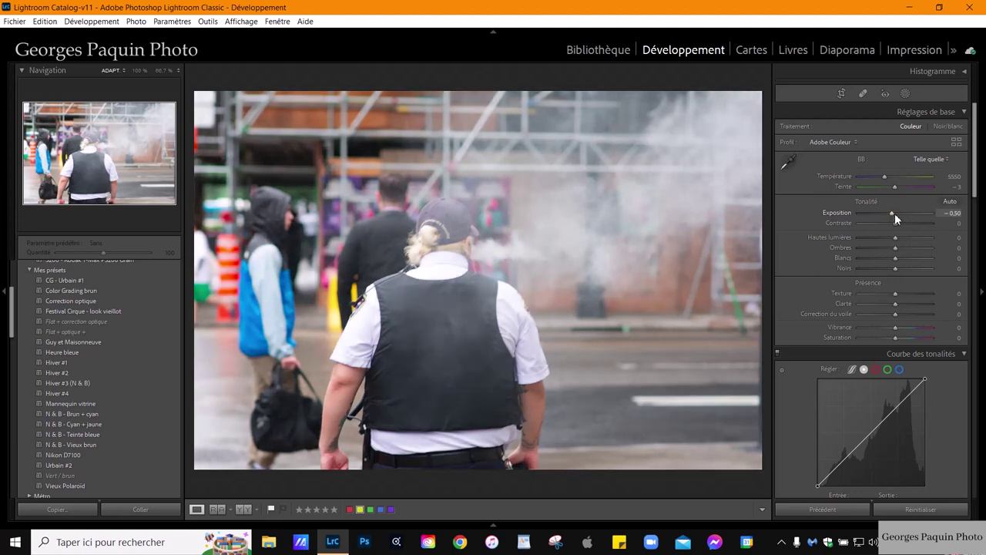
pyautogui.scroll(-2, 895, 213)
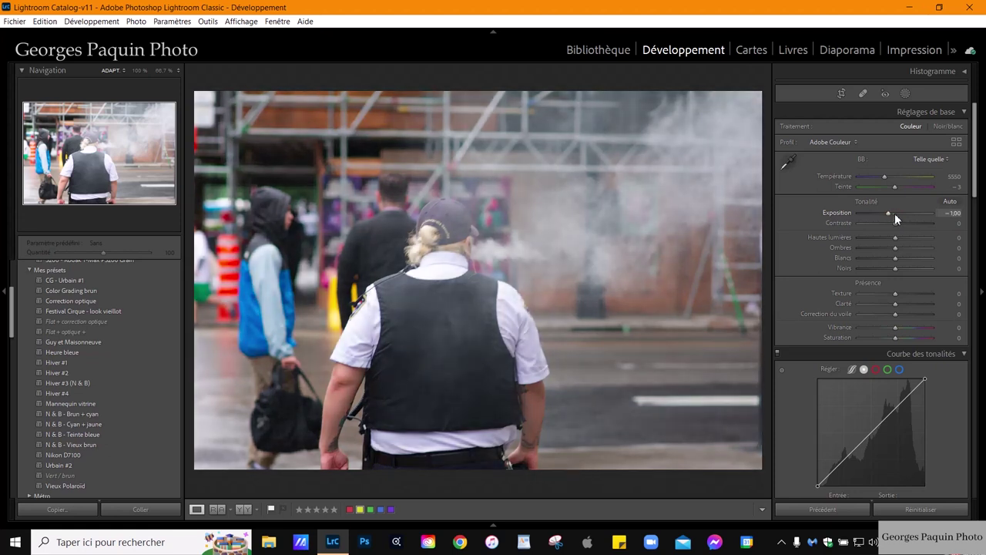
pyautogui.scroll(1, 895, 213)
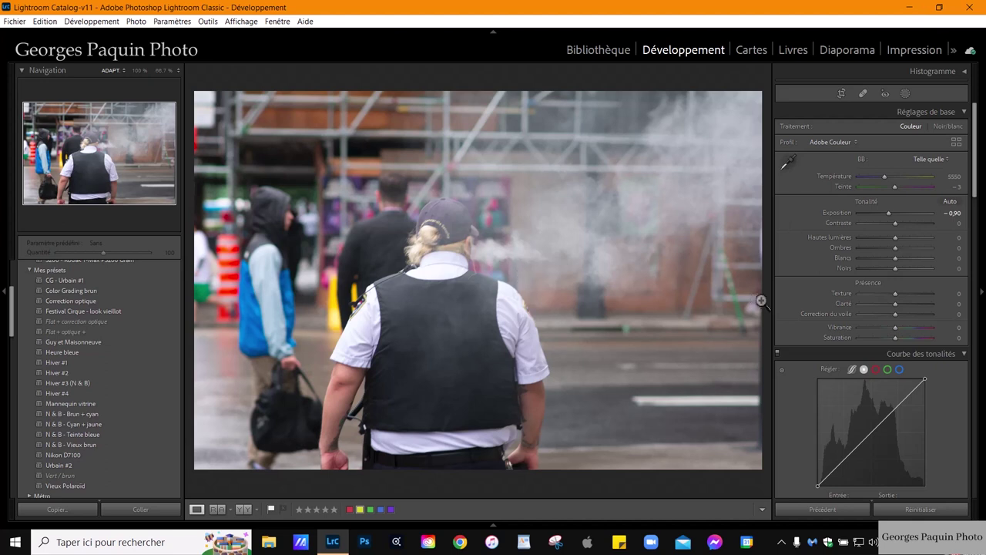
pyautogui.scroll(-3, 834, 264)
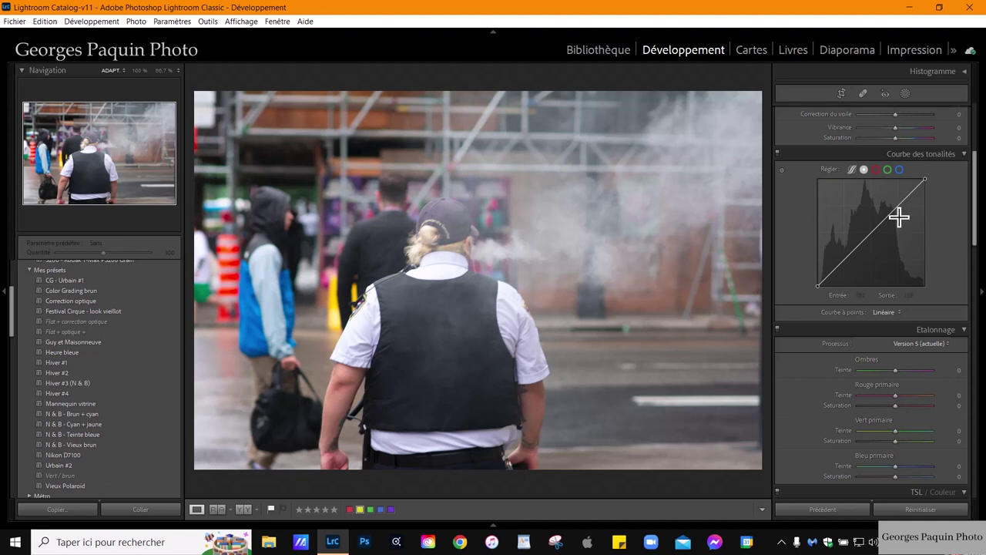
# Add three tone curve points, pulling the upper and middle ones down and lifting a near-black point
pyautogui.click(893, 213)
pyautogui.moveTo(894, 212); pyautogui.dragTo(898, 216)
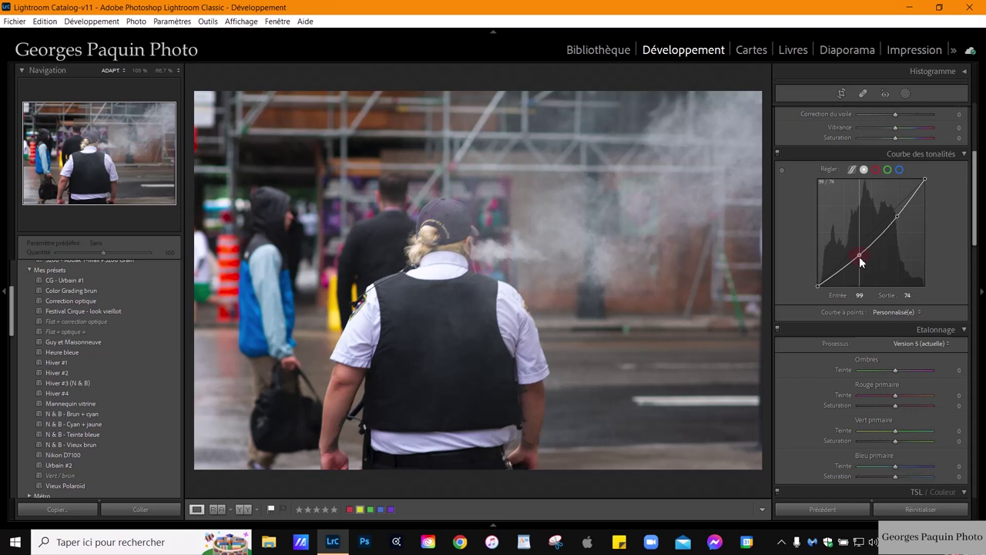
pyautogui.moveTo(860, 256); pyautogui.dragTo(859, 261)
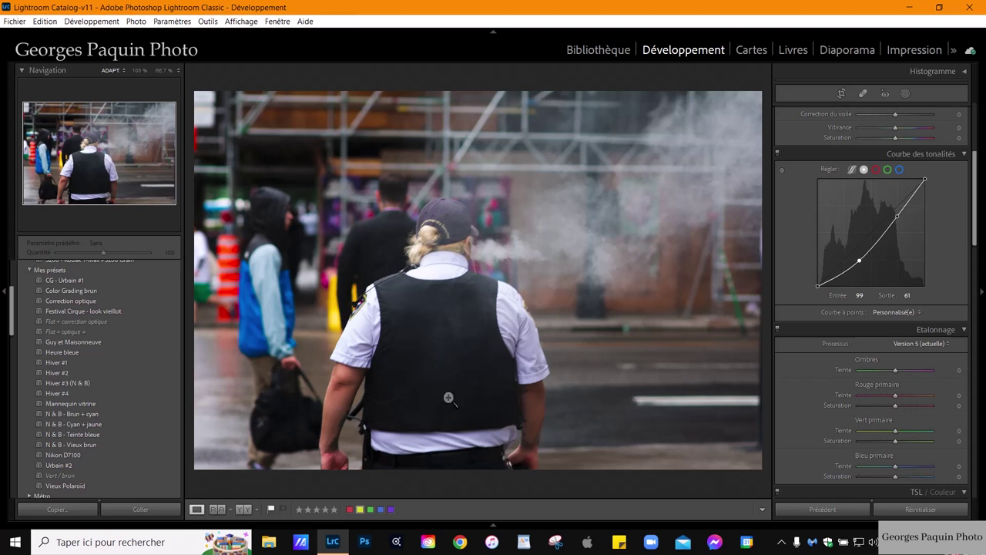
pyautogui.moveTo(860, 264); pyautogui.dragTo(861, 264)
pyautogui.moveTo(842, 280)
pyautogui.mouseDown()
pyautogui.moveTo(838, 272)
pyautogui.moveTo(869, 256)
pyautogui.mouseUp()
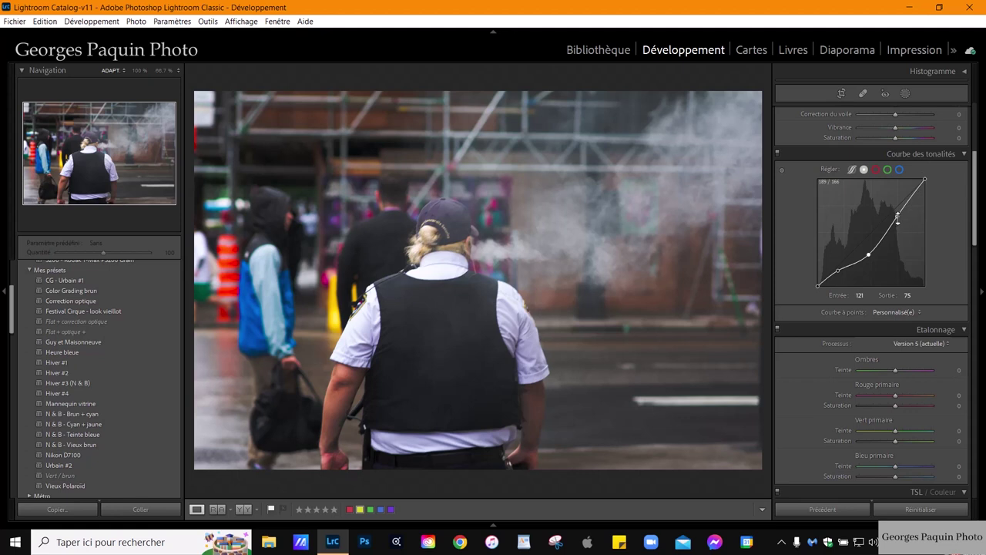
pyautogui.moveTo(897, 217)
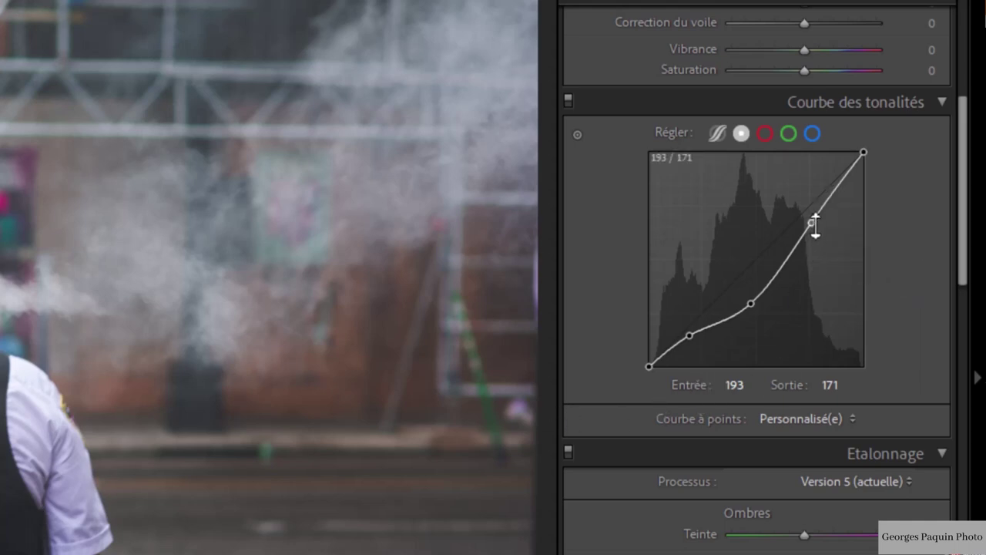
pyautogui.click(813, 223)
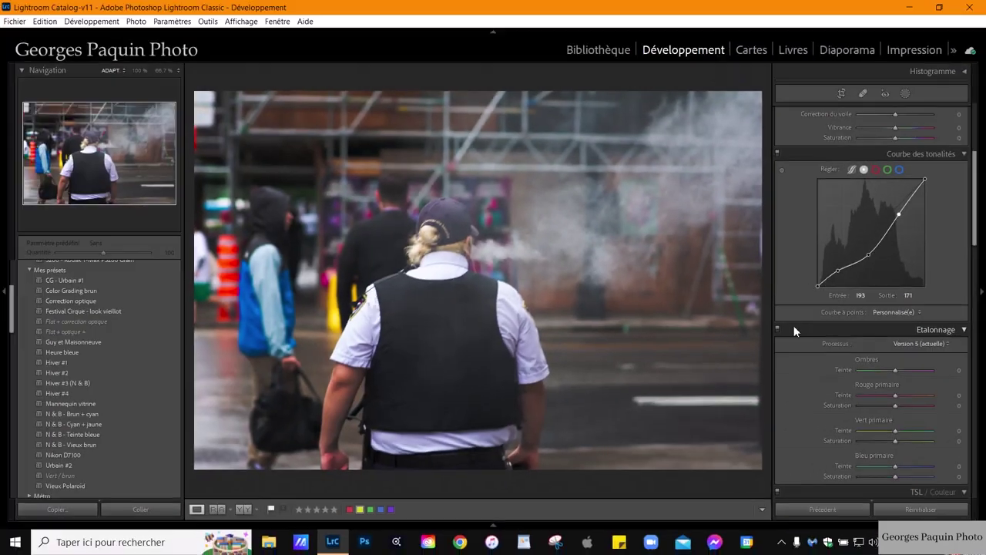
# In Basic, set Tint −9, Blacks −18, Shadows +17 and Whites +20
pyautogui.scroll(5, 794, 325)
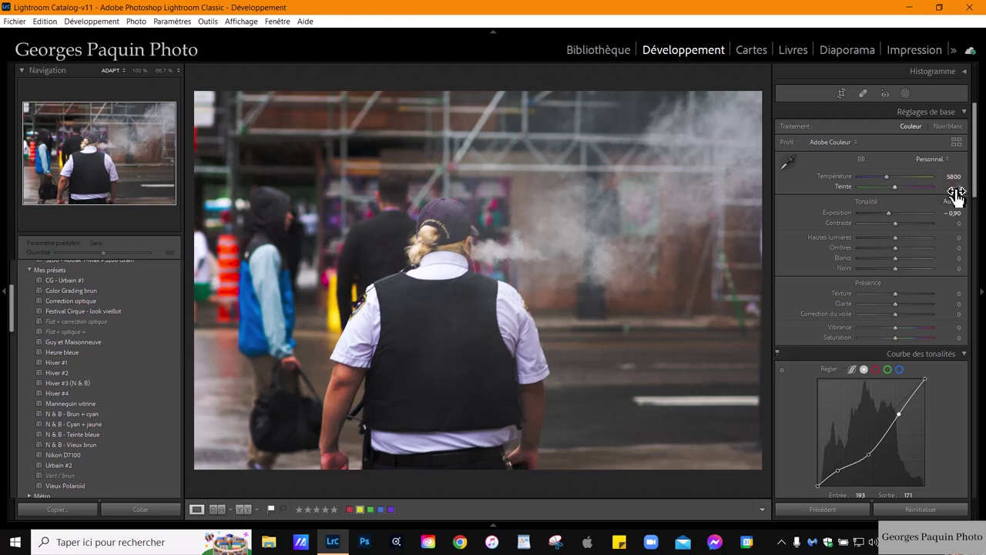
pyautogui.moveTo(957, 196); pyautogui.dragTo(947, 196)
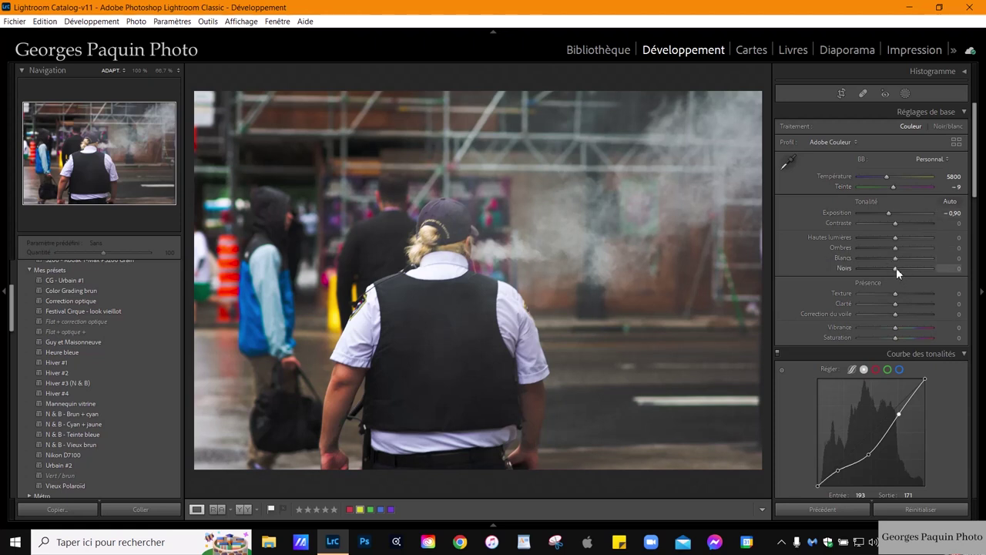
pyautogui.moveTo(896, 268); pyautogui.dragTo(886, 283)
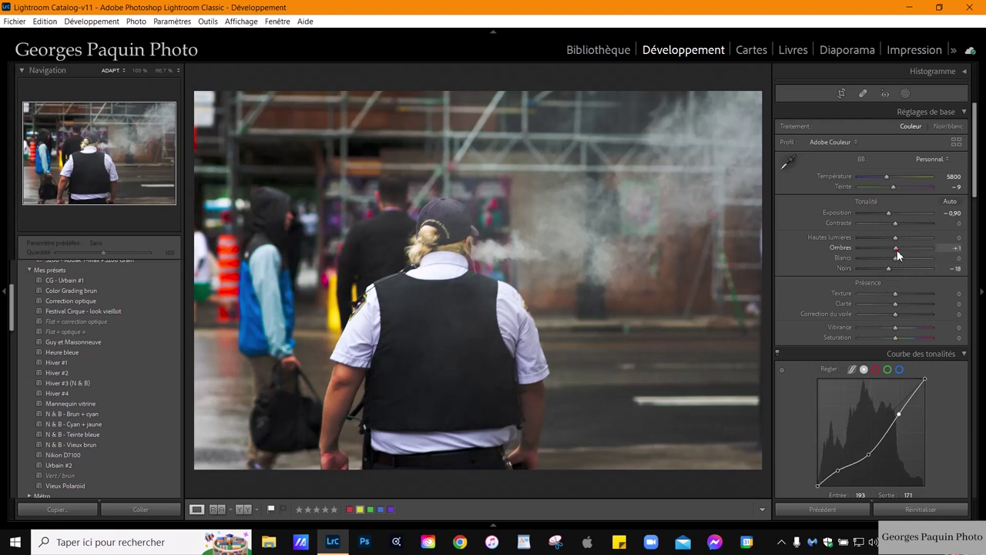
pyautogui.moveTo(897, 249); pyautogui.dragTo(876, 264)
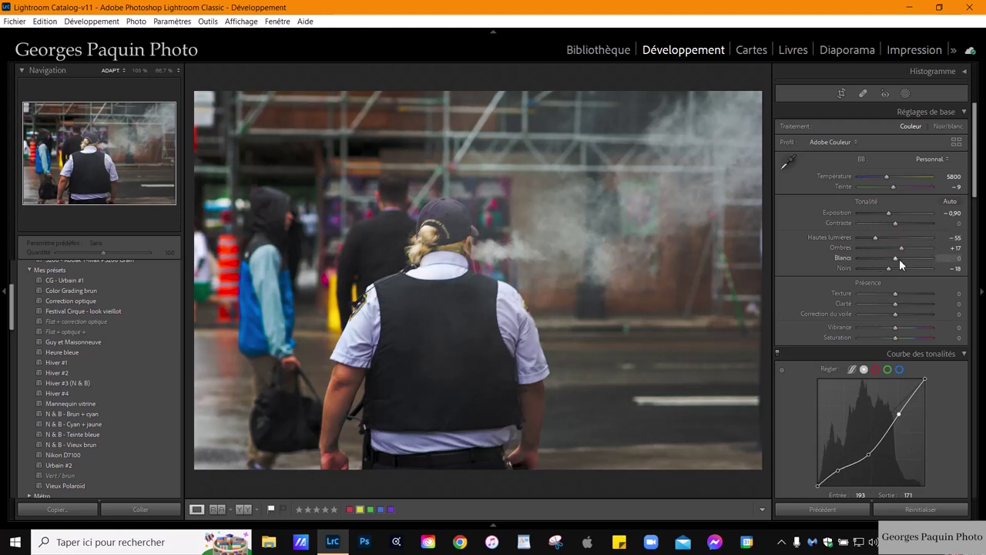
pyautogui.moveTo(897, 259); pyautogui.dragTo(905, 264)
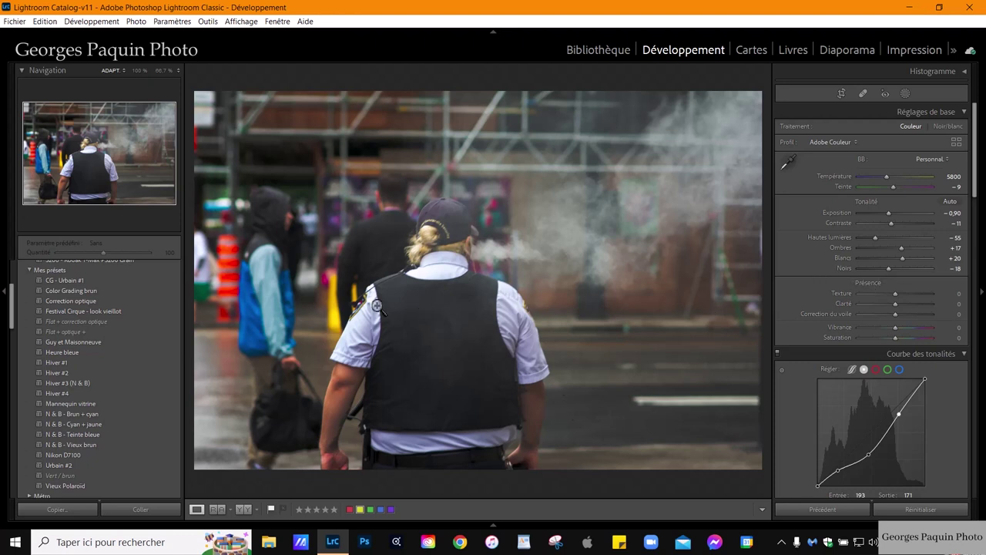
# Zoom in to inspect the guard's vest and sleeve, then return to Fit view
pyautogui.click(506, 335)
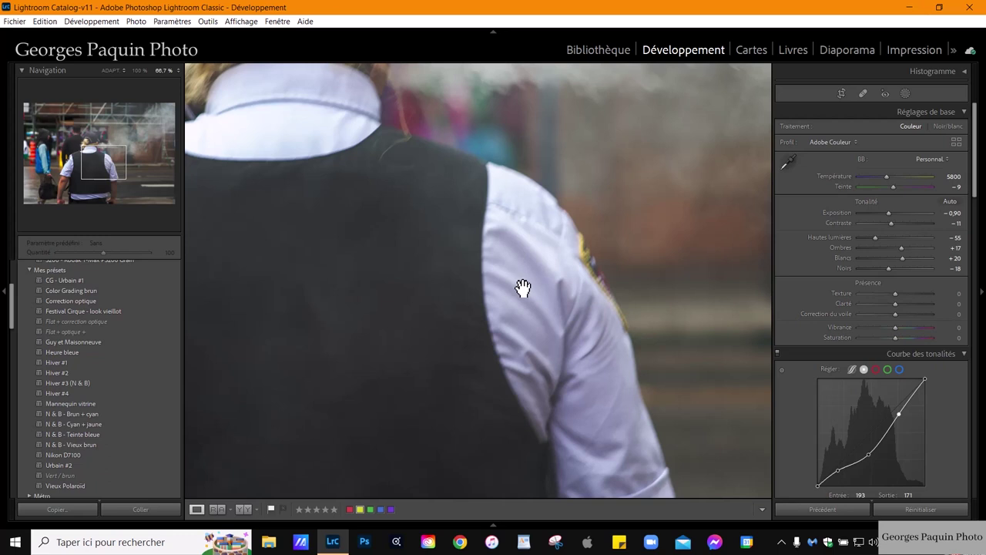
pyautogui.moveTo(523, 287); pyautogui.dragTo(627, 280)
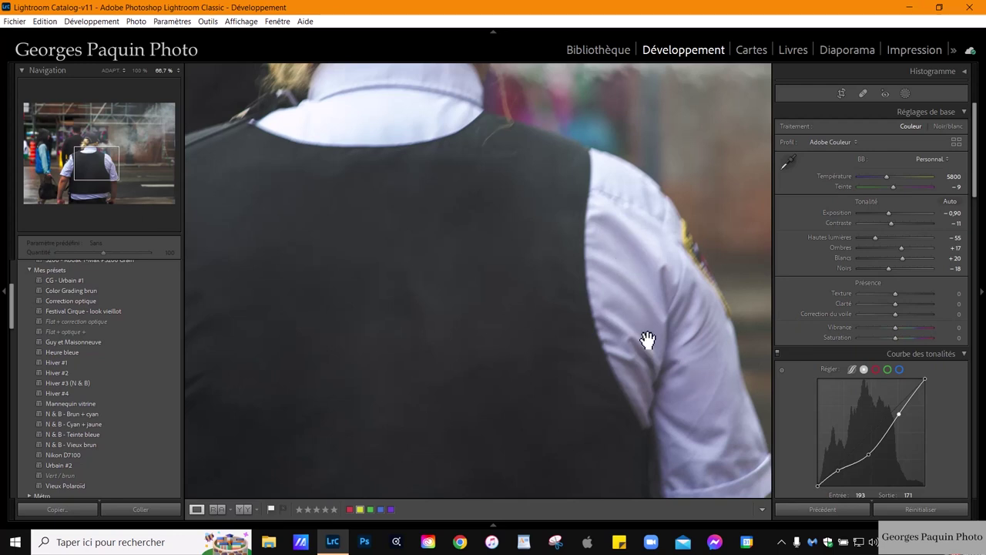
pyautogui.click(658, 269)
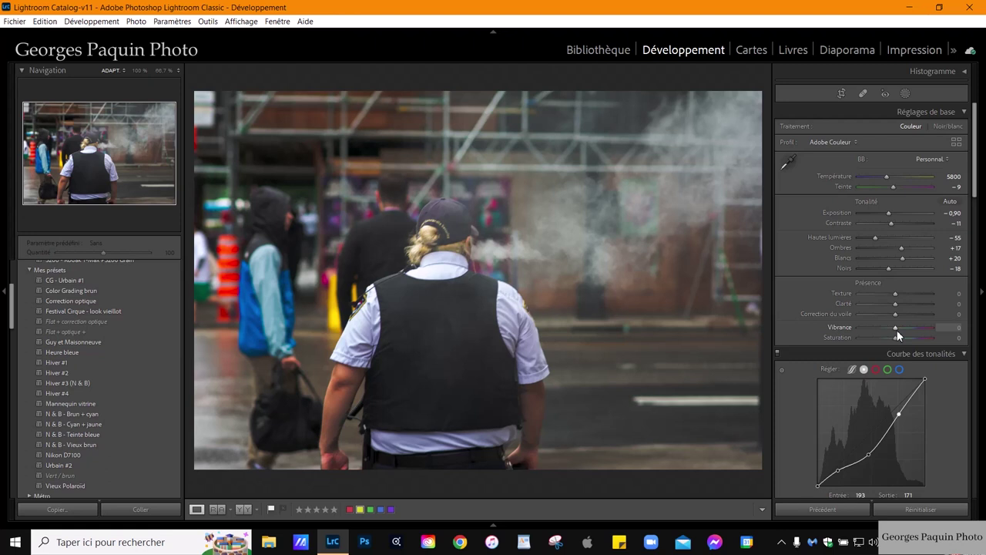
# Lower Vibrance to −30 and check the vest colours up close
pyautogui.hotkey('shift', 'Down')
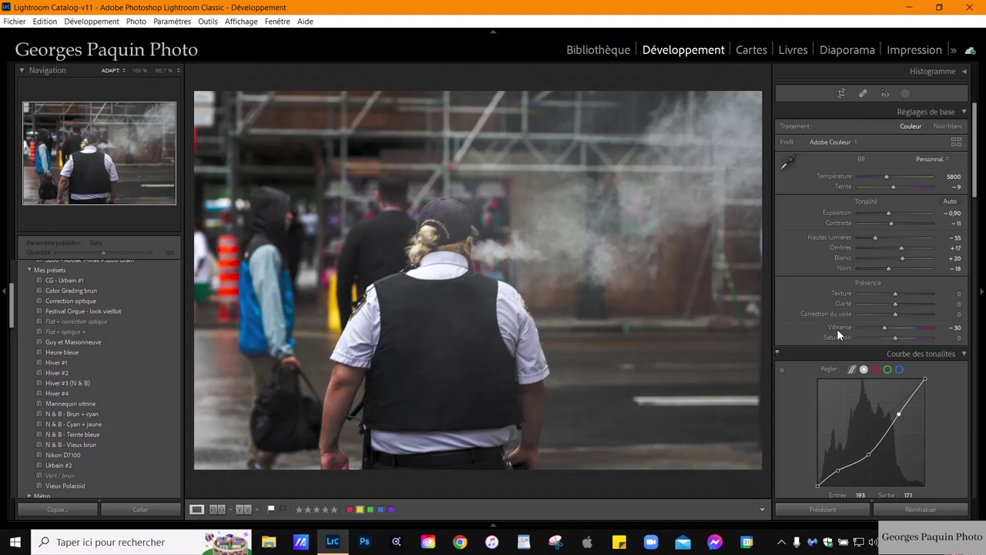
pyautogui.click(506, 332)
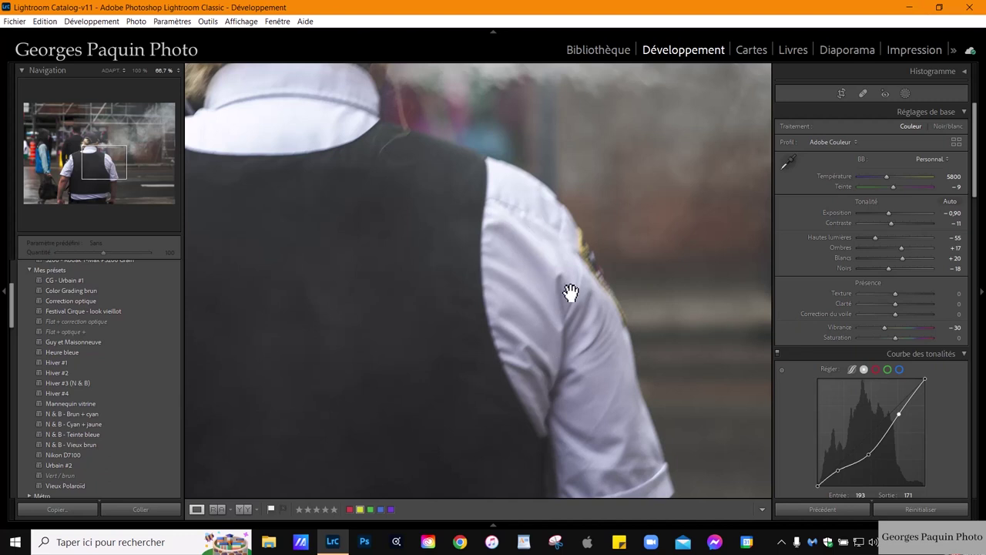
pyautogui.click(529, 267)
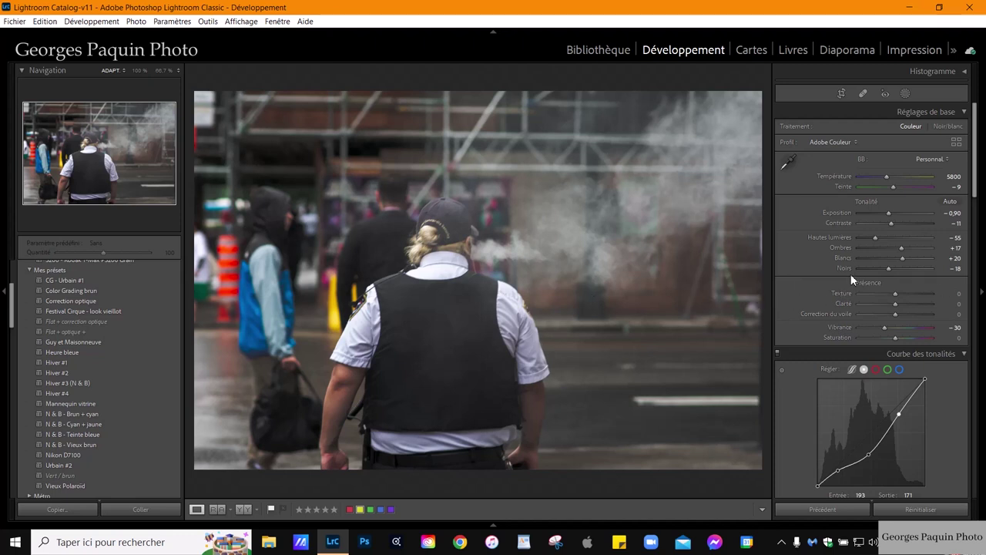
# Set Saturation to +30 by typing the value 30
pyautogui.moveTo(898, 339); pyautogui.dragTo(898, 343)
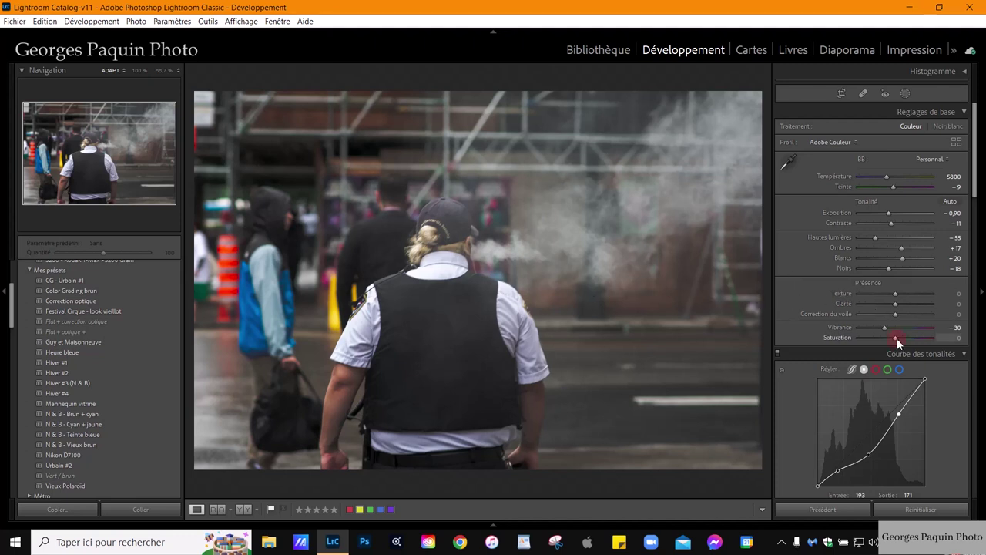
pyautogui.write('30')
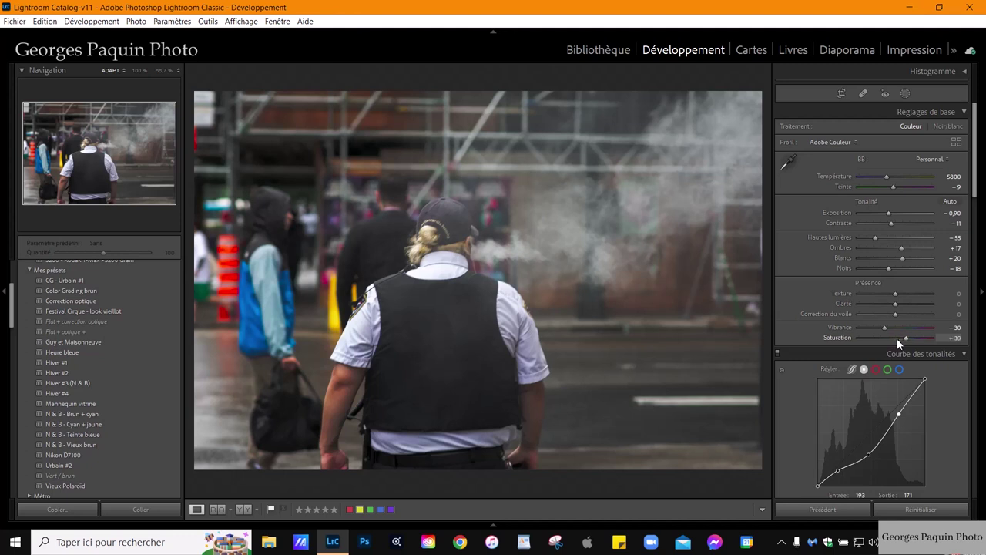
pyautogui.press('Return')
# Switch the Tone Curve to the green channel and add points at 218/223 and 121/122
pyautogui.scroll(-3, 798, 273)
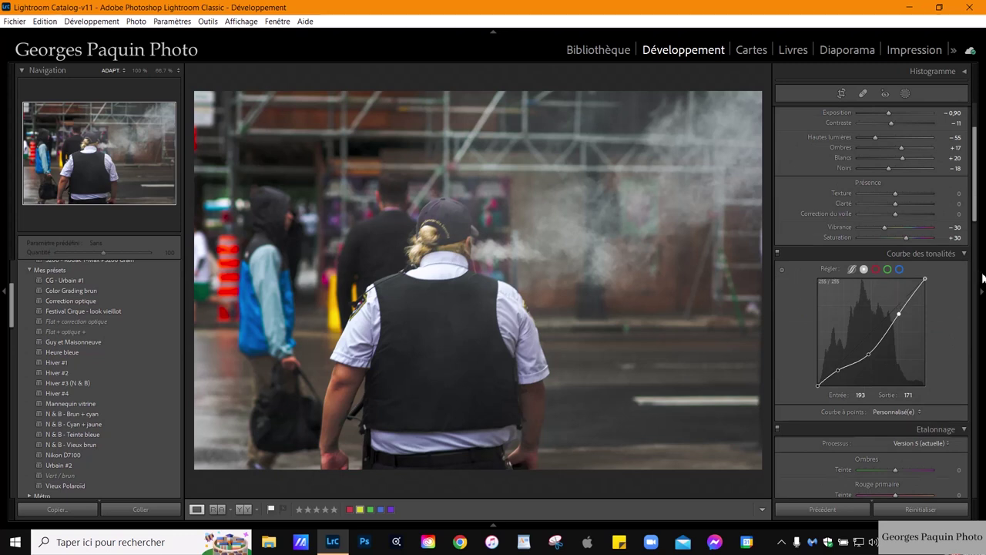
pyautogui.click(888, 269)
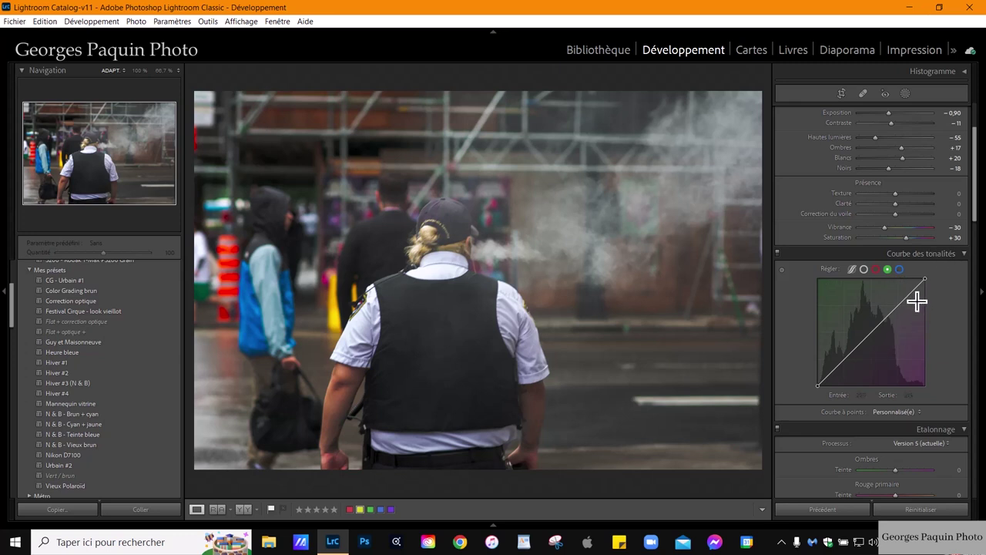
pyautogui.press('alt')
pyautogui.press('alt')
pyautogui.click(909, 293)
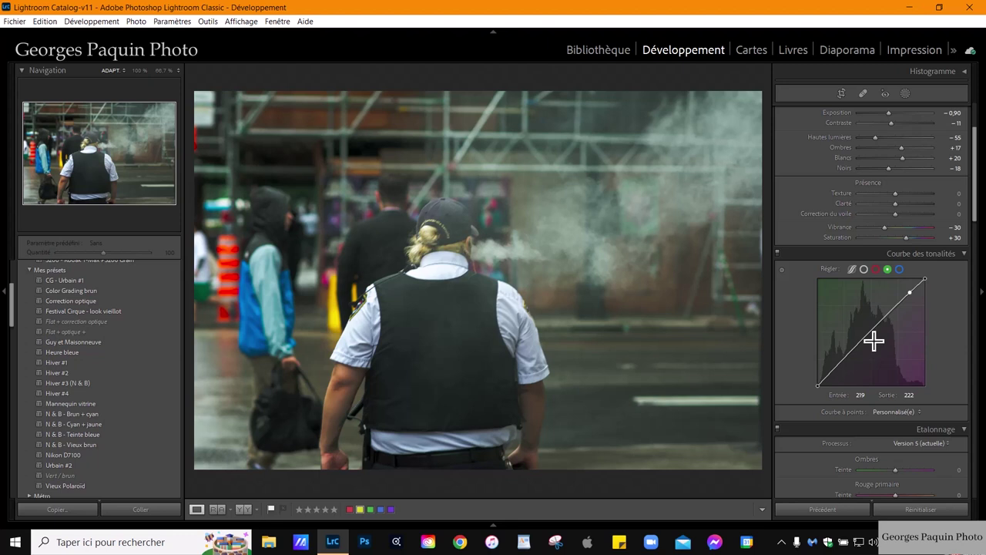
pyautogui.click(869, 334)
# Nudge the green midtone point up slightly for a faint green cast, then view the blue channel
pyautogui.click(911, 291)
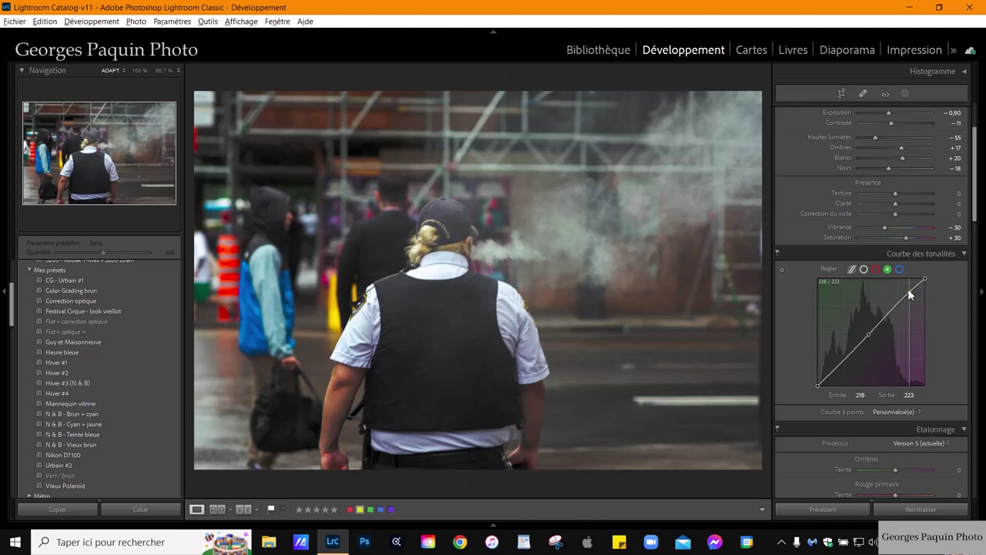
pyautogui.click(869, 337)
pyautogui.moveTo(868, 336); pyautogui.dragTo(867, 333)
pyautogui.click(900, 269)
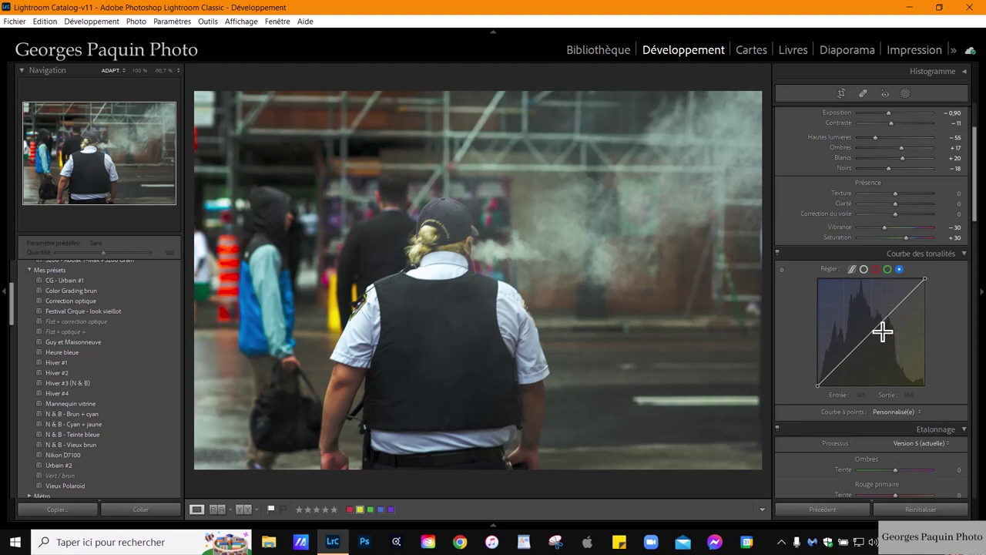
# Add a midtone control point to the blue channel curve
pyautogui.click(878, 328)
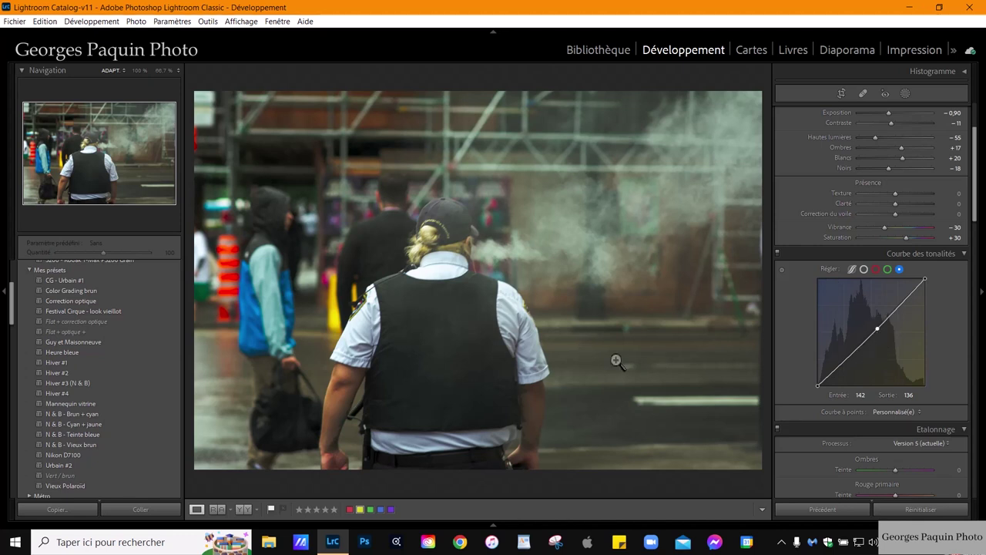
pyautogui.click(879, 330)
pyautogui.press('alt')
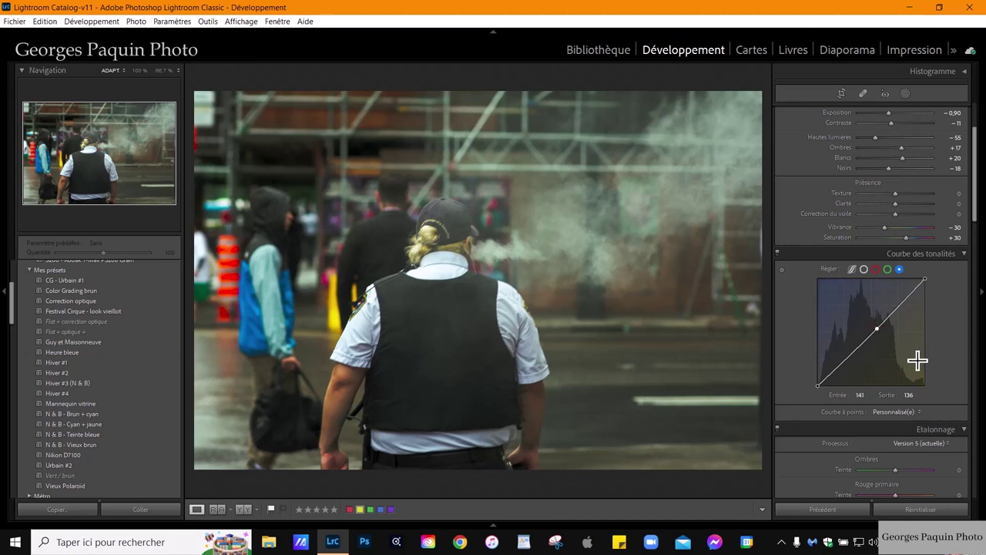
# On the red curve, lift a shadow point from 36 to 39 and add a 159/160 point
pyautogui.click(876, 269)
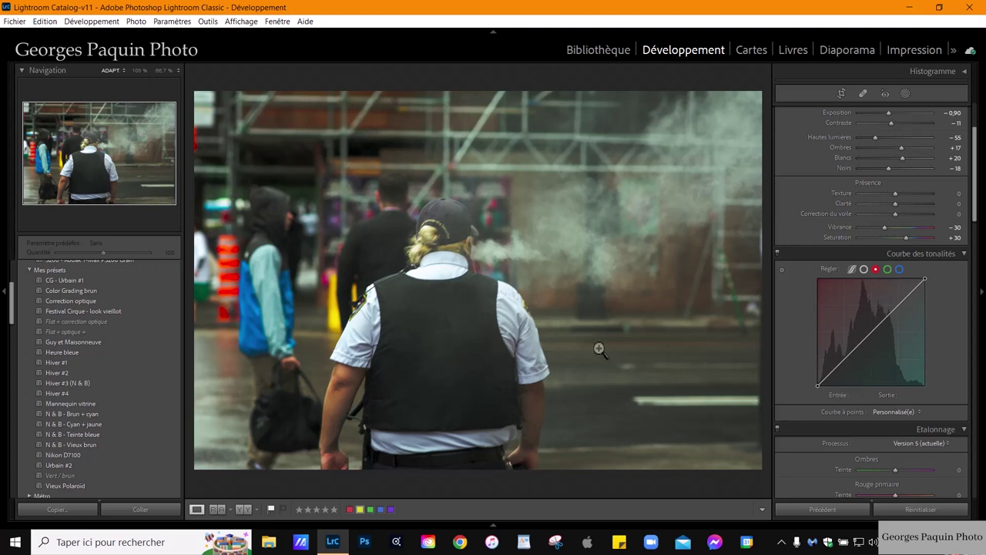
pyautogui.click(834, 370)
pyautogui.moveTo(834, 371); pyautogui.dragTo(830, 372)
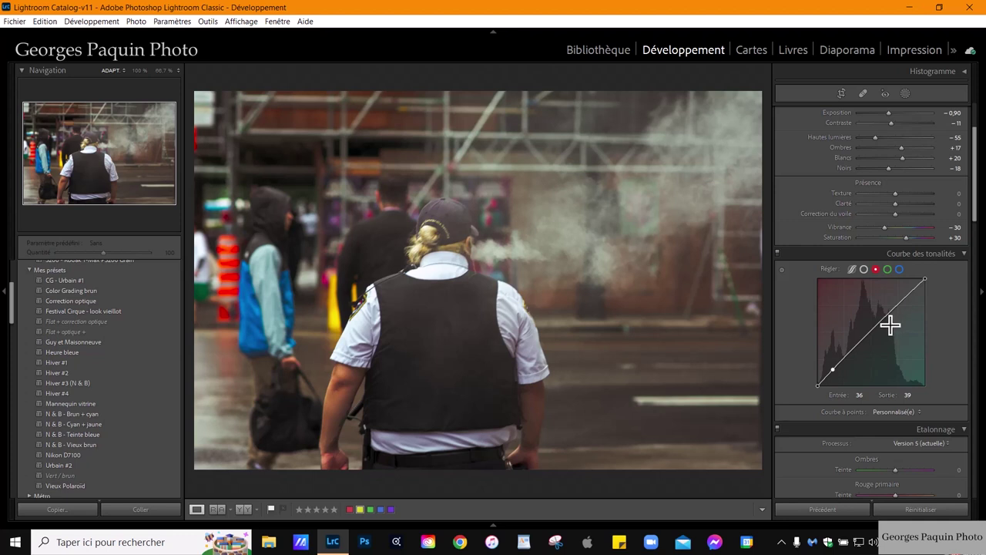
pyautogui.click(885, 318)
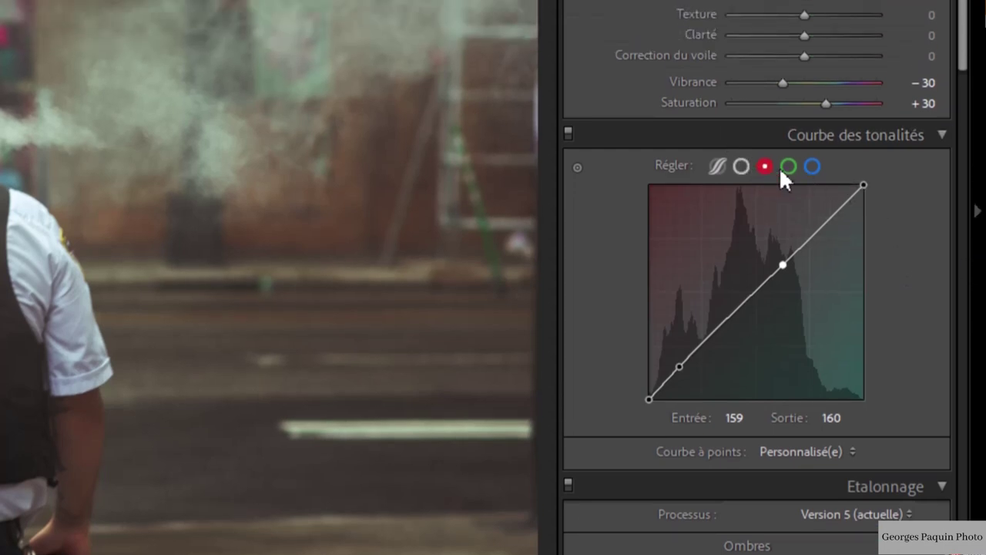
# Review the green and blue channel curves, then scroll down to Color Grading
pyautogui.click(787, 164)
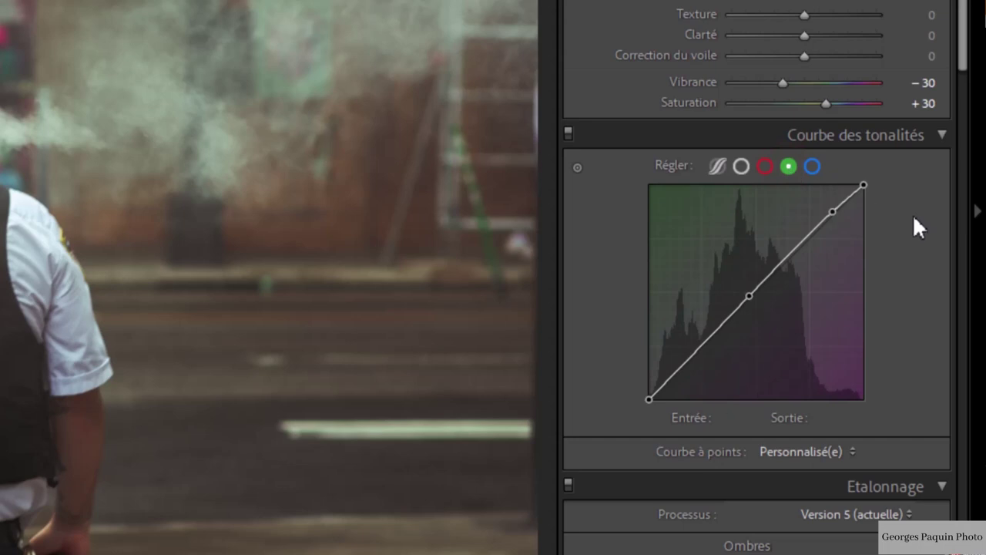
pyautogui.click(813, 166)
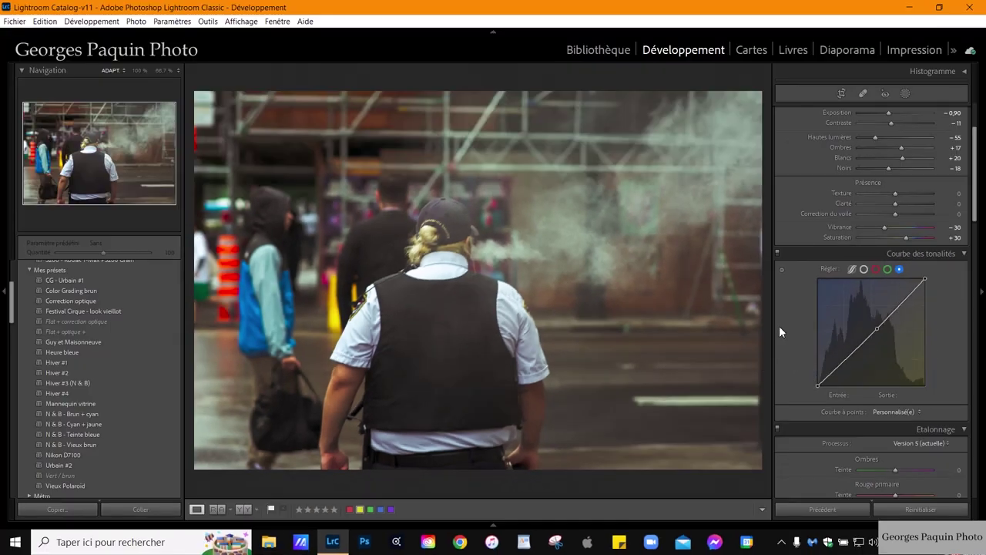
pyautogui.scroll(-5, 789, 336)
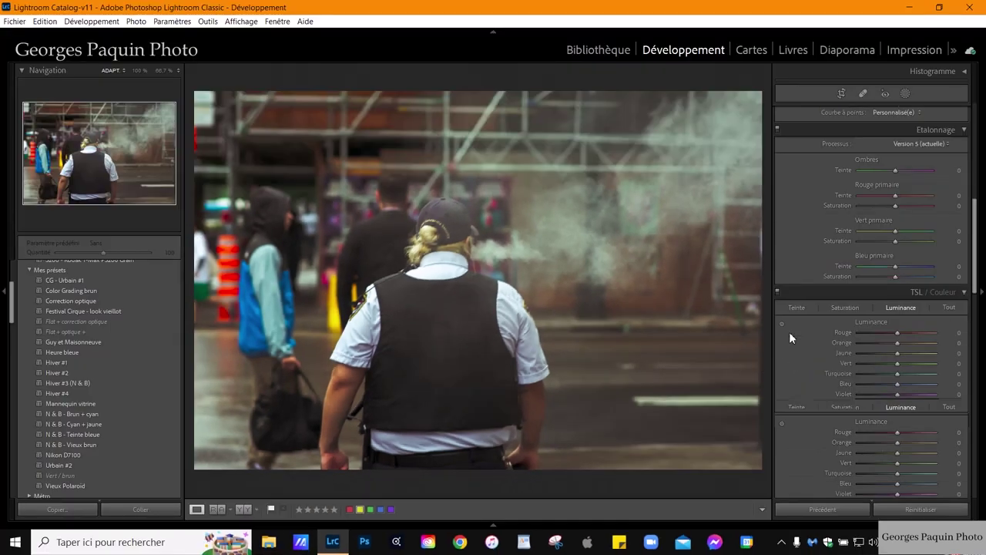
pyautogui.scroll(-5, 790, 335)
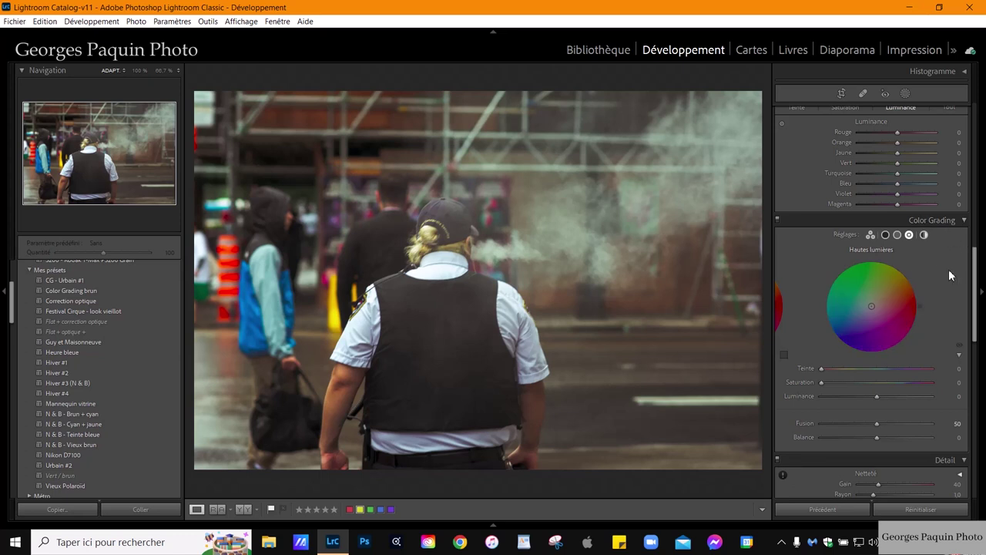
# Tint the shadows purple at hue 266, saturation 7
pyautogui.click(885, 235)
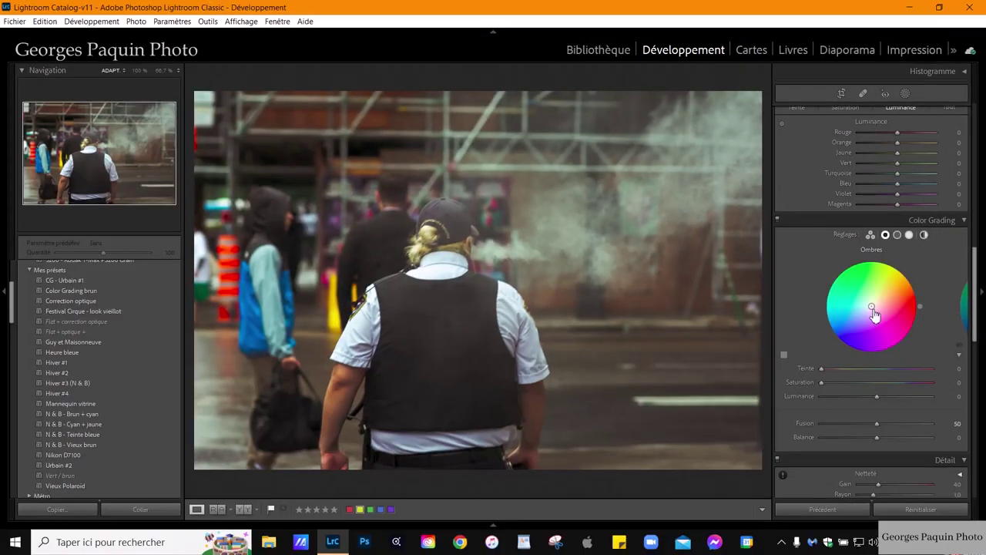
pyautogui.moveTo(873, 309); pyautogui.dragTo(871, 313)
pyautogui.moveTo(838, 382)
pyautogui.mouseDown()
pyautogui.moveTo(829, 392)
pyautogui.moveTo(875, 402)
pyautogui.mouseUp()
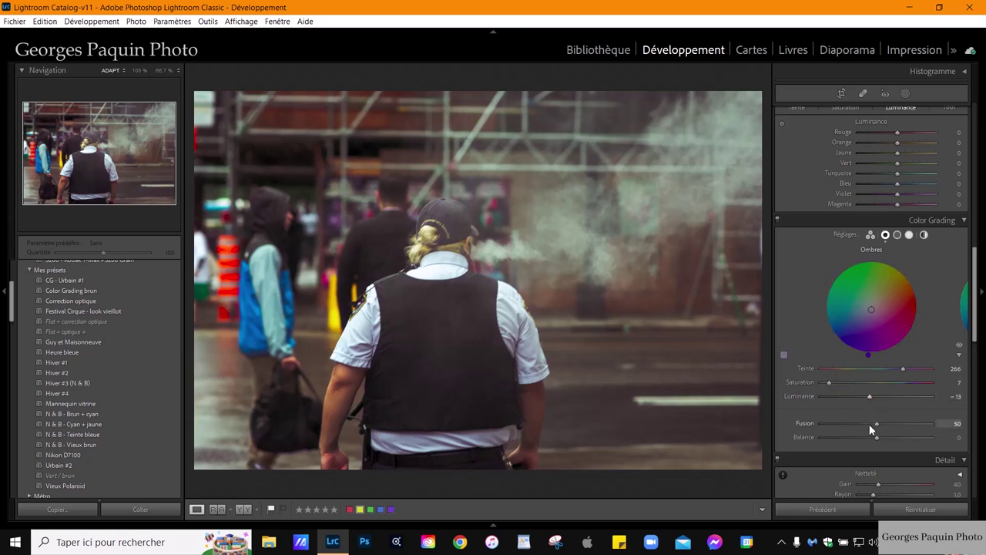
# Tint the midtones faint yellow at hue 71, saturation 9
pyautogui.click(899, 235)
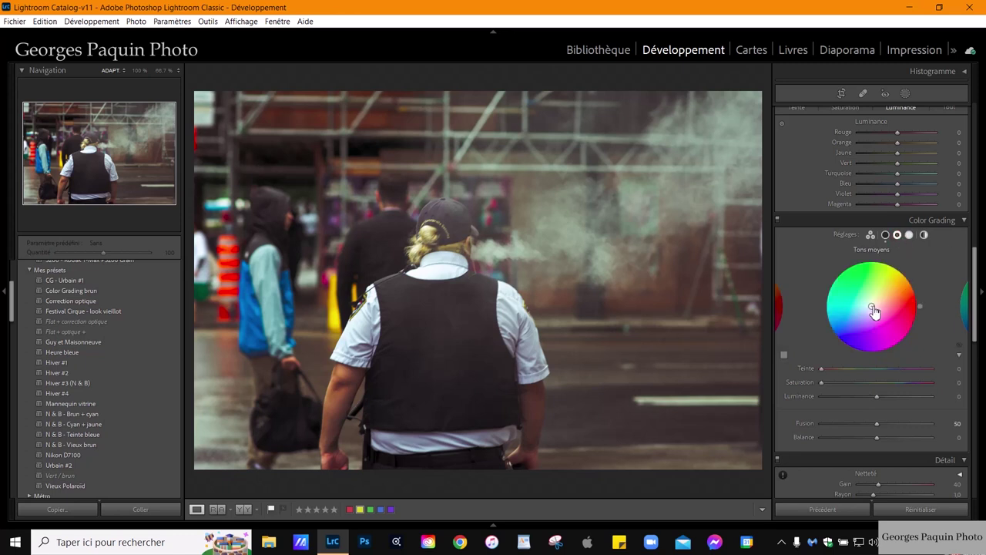
pyautogui.moveTo(871, 306); pyautogui.dragTo(873, 301)
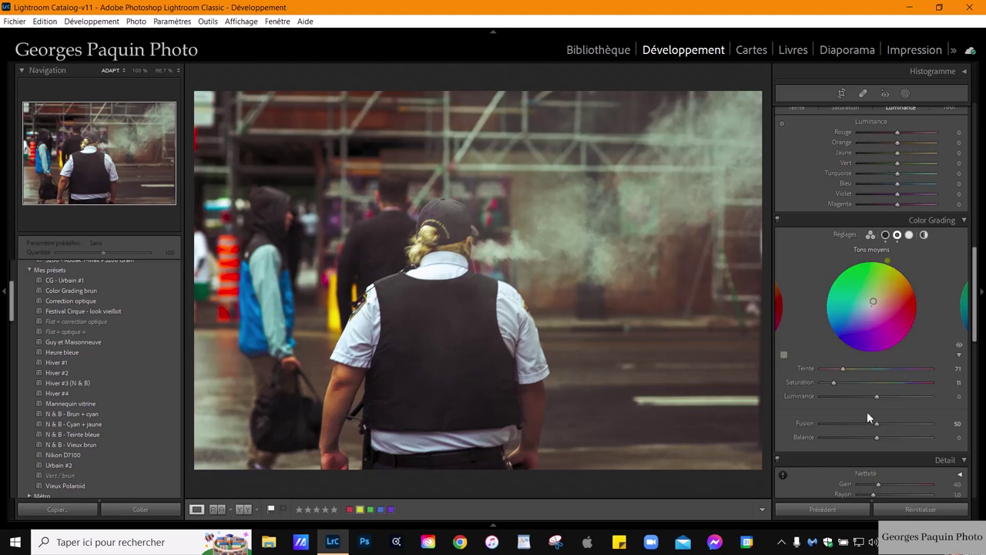
pyautogui.moveTo(833, 383)
pyautogui.mouseDown()
pyautogui.moveTo(882, 405)
pyautogui.moveTo(873, 410)
pyautogui.mouseUp()
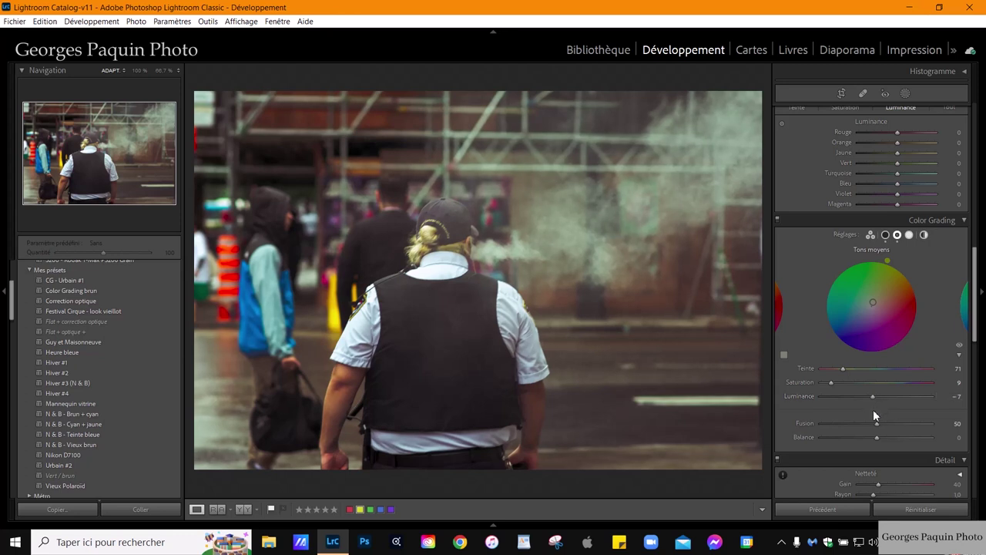
# Give the highlights a slight blue tint (hue 192) with luminance +29
pyautogui.click(911, 236)
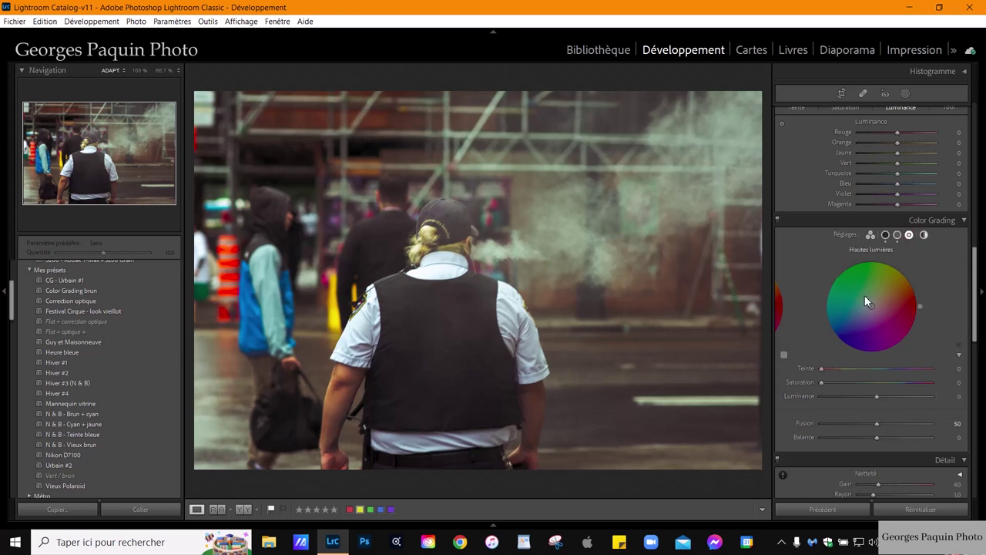
pyautogui.moveTo(873, 311)
pyautogui.mouseDown()
pyautogui.moveTo(825, 327)
pyautogui.moveTo(823, 306)
pyautogui.mouseUp()
pyautogui.moveTo(877, 396); pyautogui.dragTo(893, 396)
# Set the grading Balance to −21 and Blending to 29
pyautogui.moveTo(876, 437)
pyautogui.mouseDown()
pyautogui.moveTo(863, 452)
pyautogui.moveTo(896, 433)
pyautogui.mouseUp()
pyautogui.moveTo(861, 461); pyautogui.dragTo(872, 467)
pyautogui.moveTo(869, 470); pyautogui.dragTo(864, 476)
pyautogui.click(886, 236)
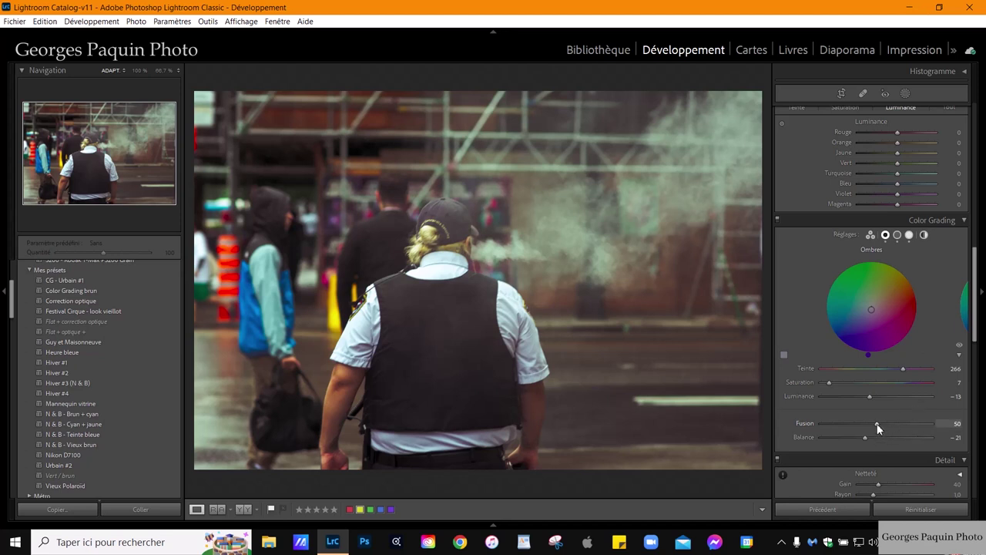
pyautogui.moveTo(875, 427); pyautogui.dragTo(862, 444)
# In the Basic panel, lower Saturation to +15, Contrast to −16 and Highlights to −70
pyautogui.scroll(5, 789, 287)
pyautogui.scroll(5, 790, 287)
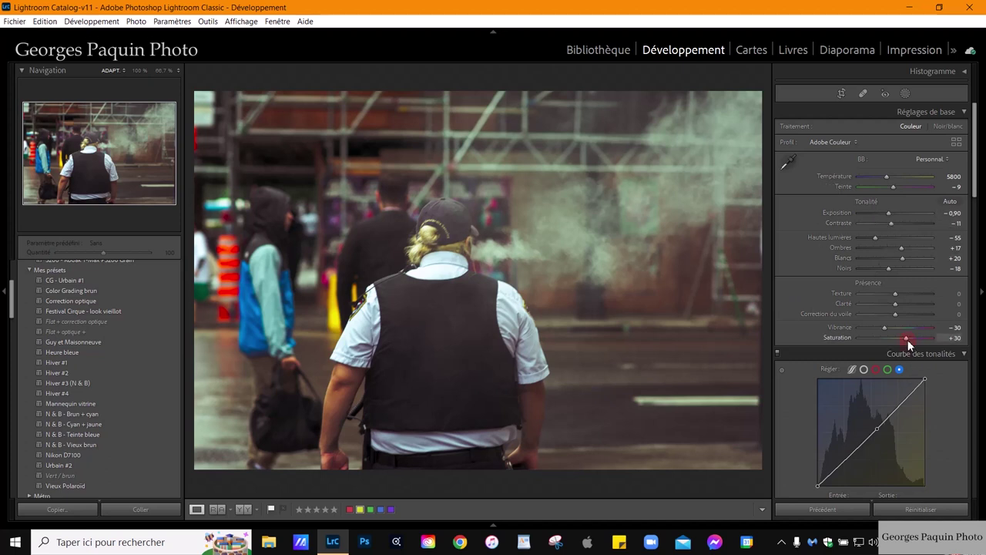
pyautogui.press('Down')
pyautogui.press('Down')
pyautogui.press('Down')
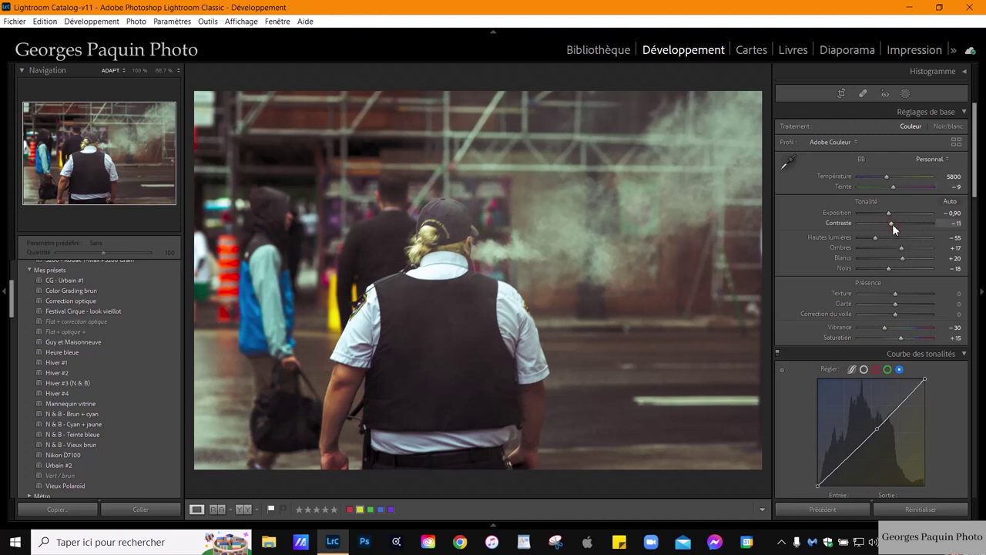
pyautogui.scroll(-1, 893, 224)
pyautogui.scroll(-1, 893, 224)
pyautogui.scroll(-1, 892, 223)
pyautogui.scroll(2, 892, 223)
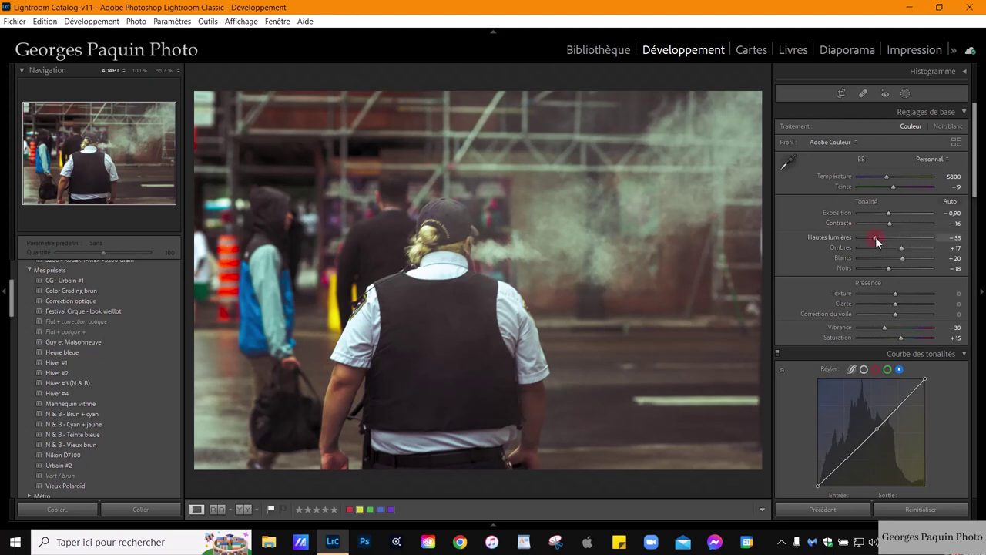
pyautogui.scroll(-3, 876, 237)
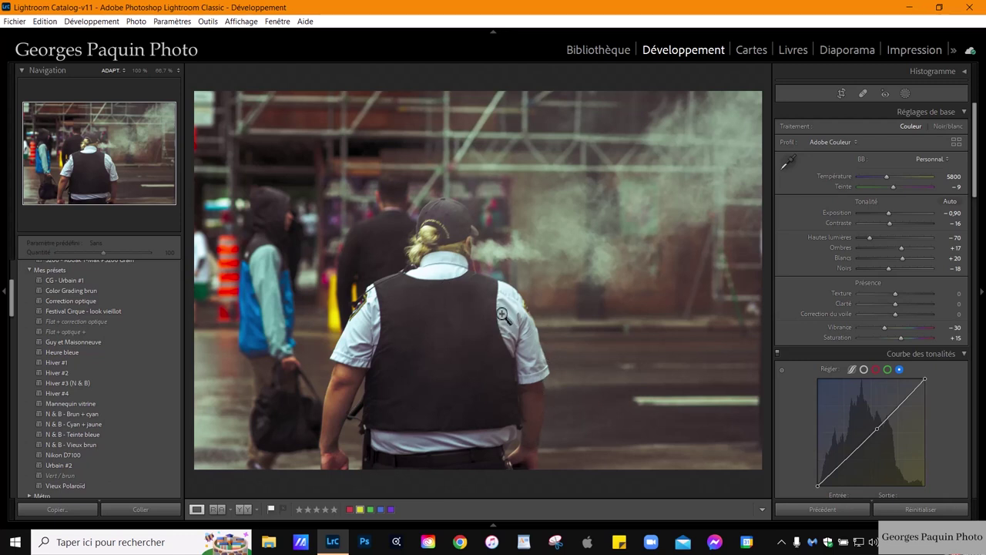
# Paint a brush mask over the guard that lowers Highlights to −41, then close masking
pyautogui.click(457, 282)
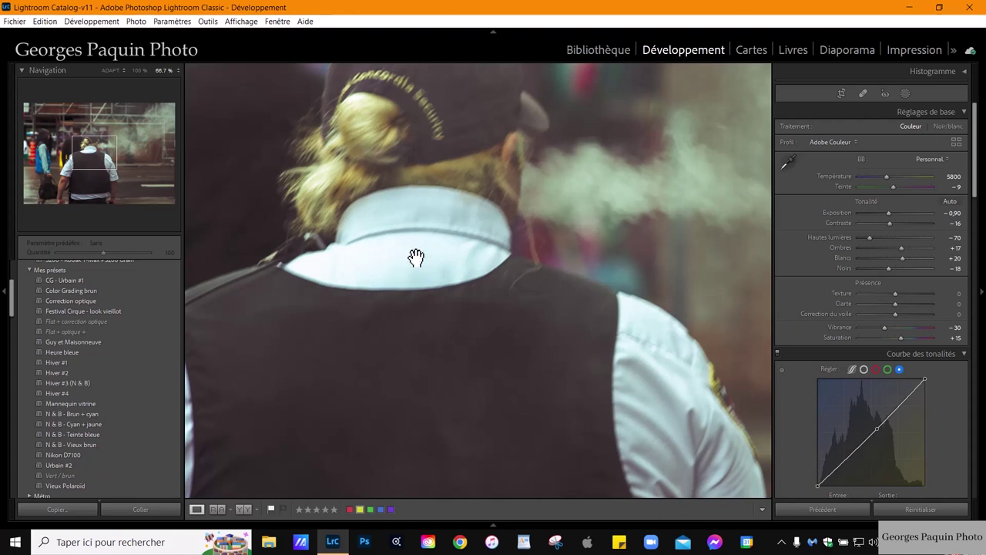
pyautogui.moveTo(413, 260); pyautogui.dragTo(563, 376)
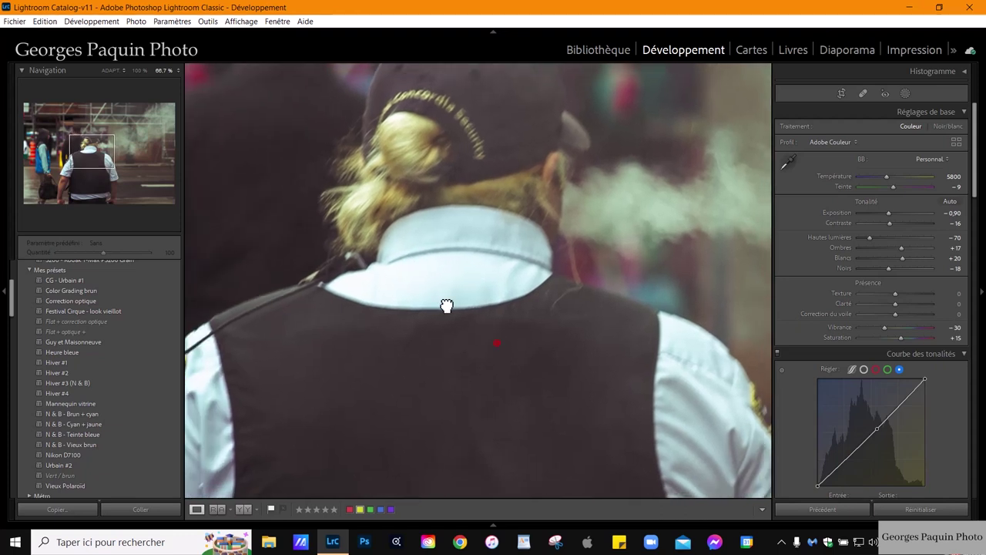
pyautogui.hotkey('ctrl', '-')
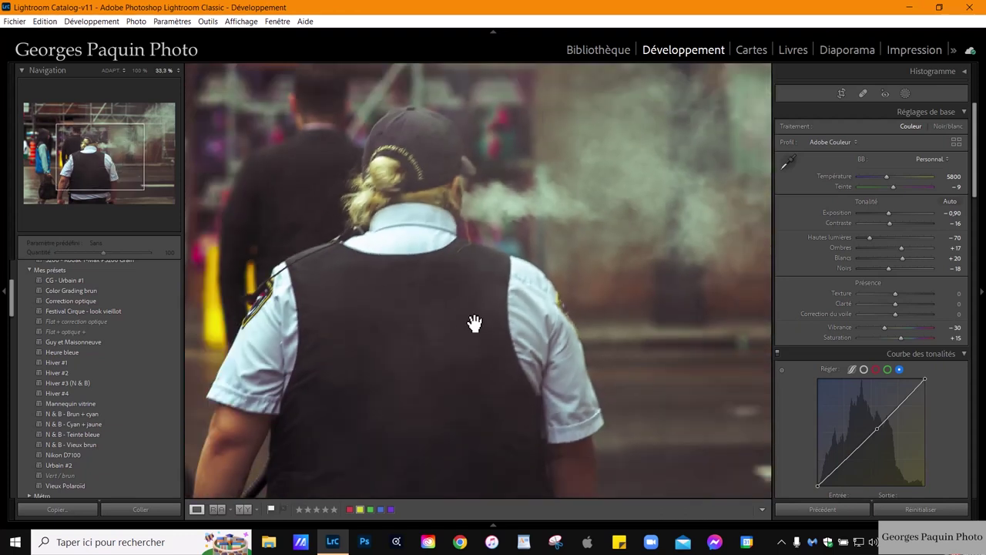
pyautogui.hotkey('ctrl', '-')
pyautogui.press('k')
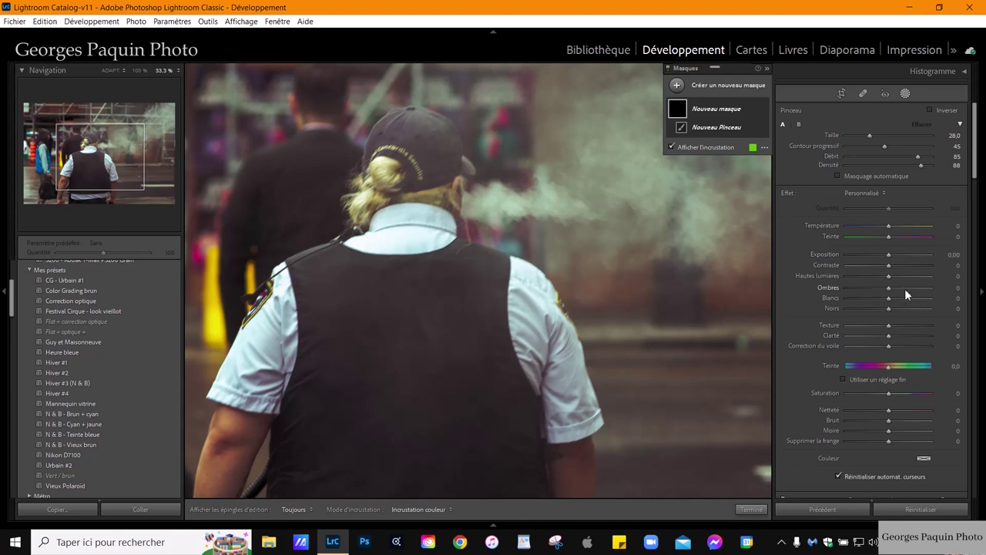
pyautogui.moveTo(889, 276); pyautogui.dragTo(868, 294)
pyautogui.scroll(-1, 404, 212)
pyautogui.press('h')
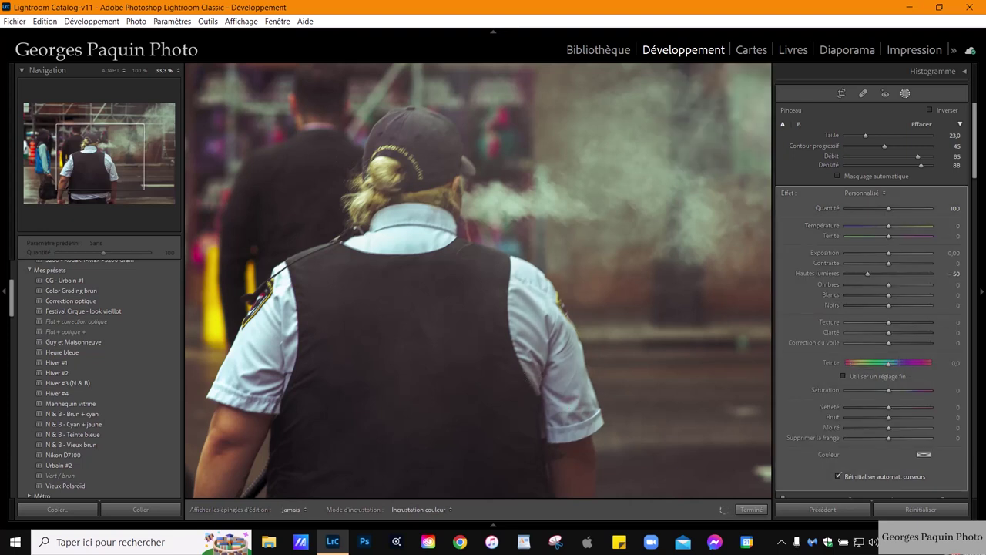
pyautogui.press('h')
pyautogui.press('h')
pyautogui.press('h')
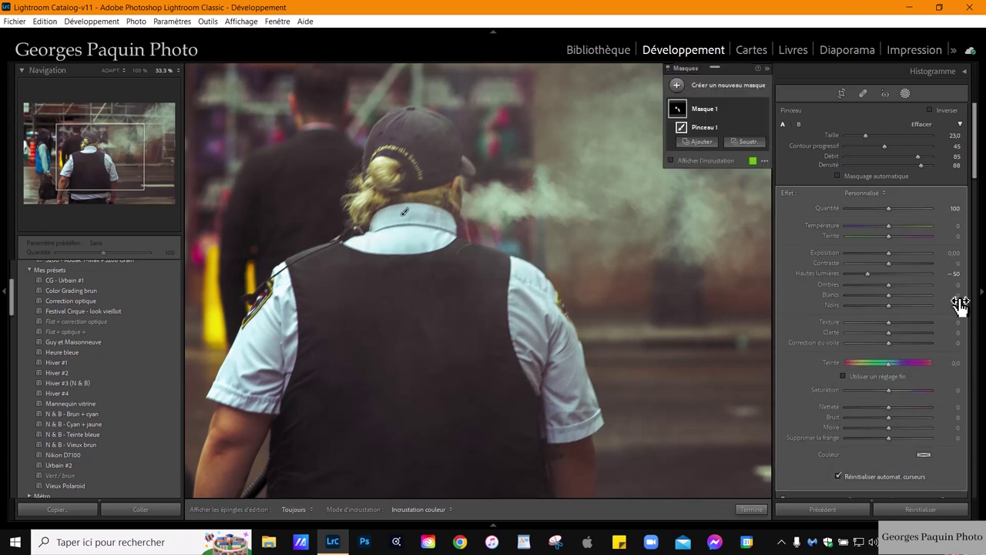
pyautogui.moveTo(869, 273); pyautogui.dragTo(871, 281)
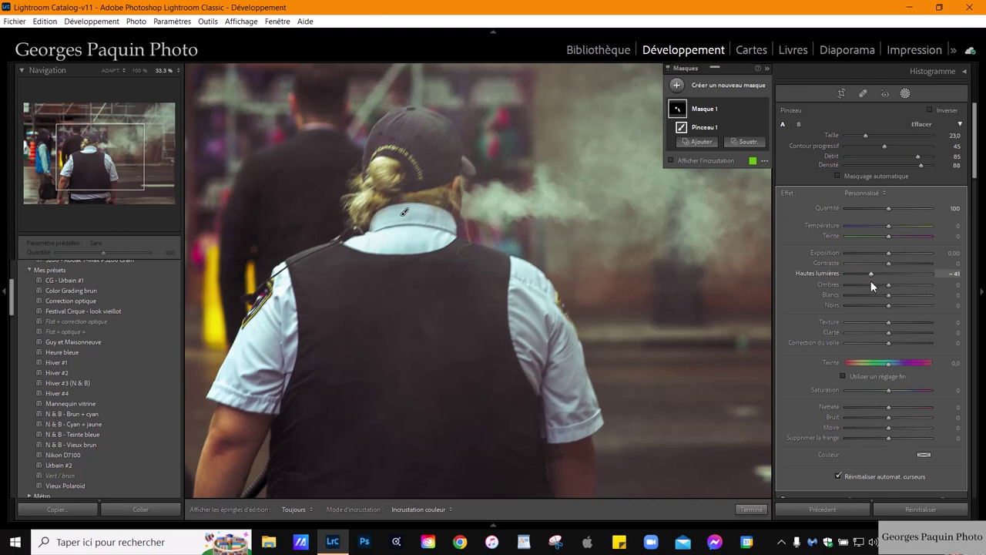
pyautogui.click(752, 510)
pyautogui.click(590, 411)
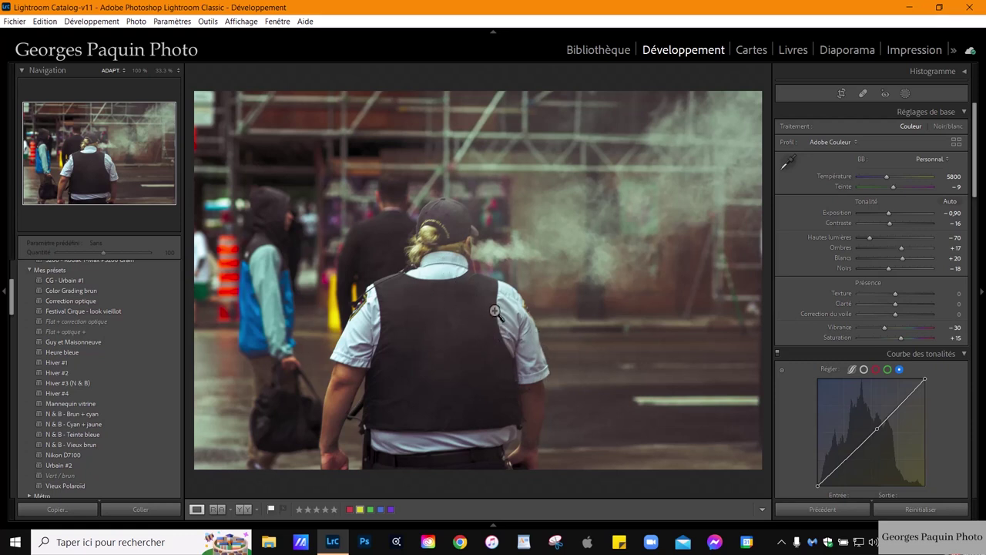
# Create Masque 2 as a linear gradient from the top-left with a flatter angle, then add a second gradient
pyautogui.hotkey('ctrl', '-')
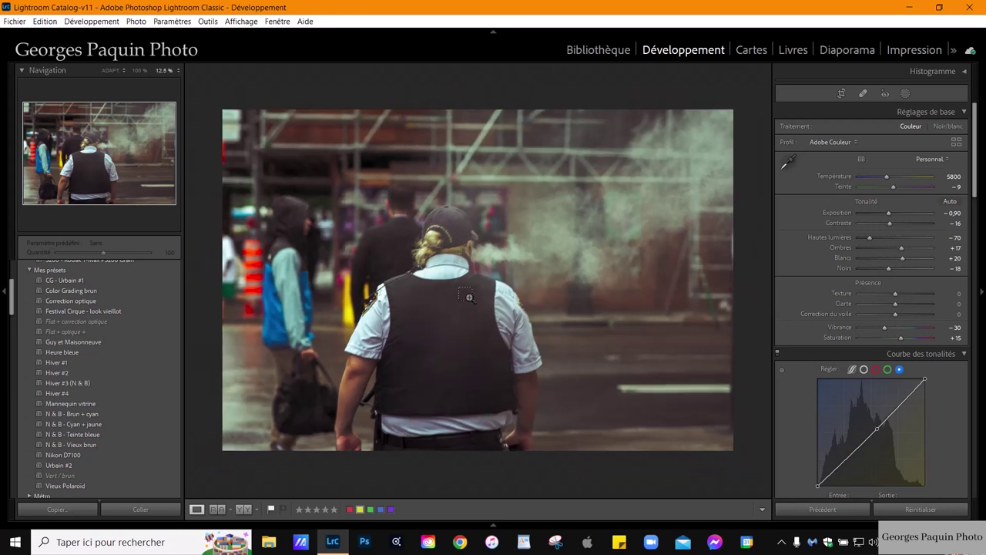
pyautogui.click(906, 93)
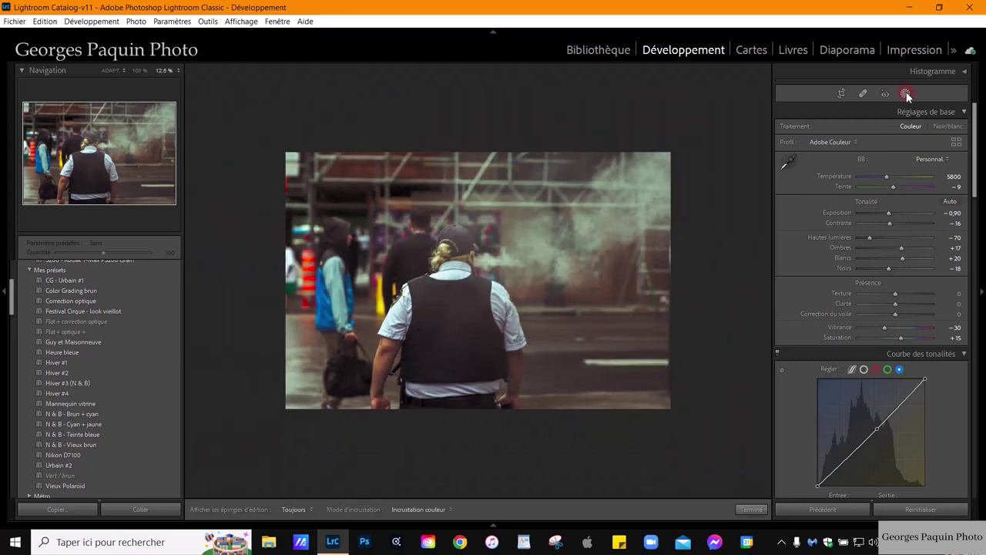
pyautogui.click(678, 87)
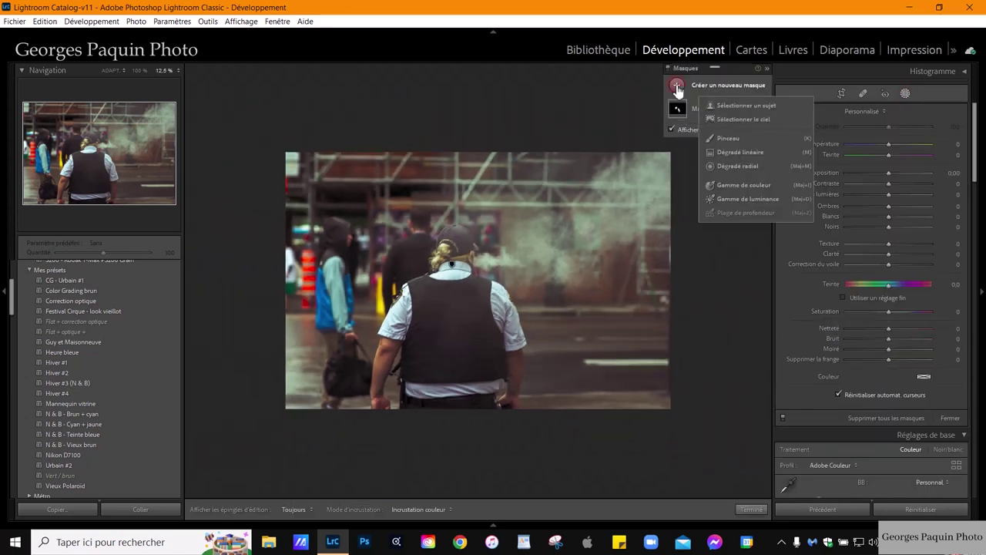
pyautogui.click(739, 152)
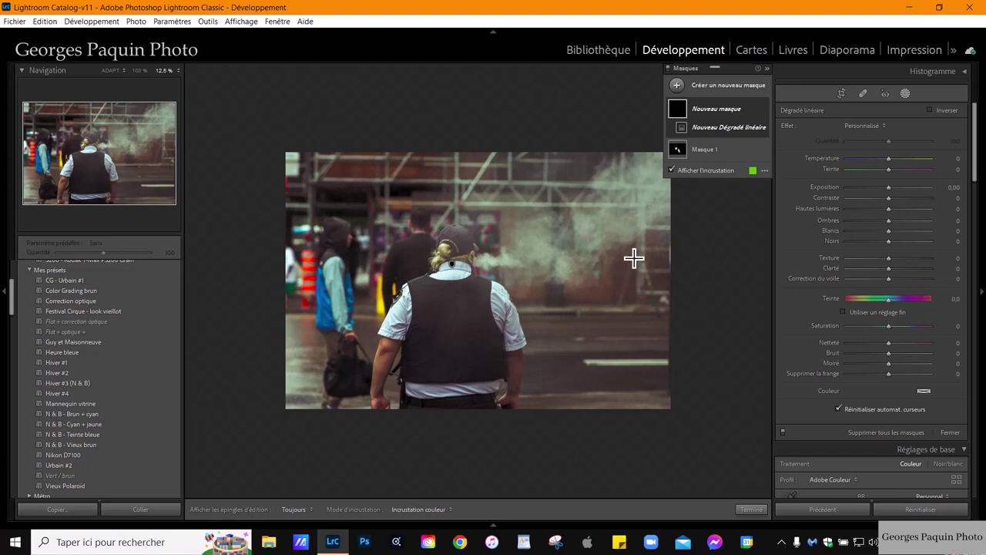
pyautogui.moveTo(342, 147); pyautogui.dragTo(398, 269)
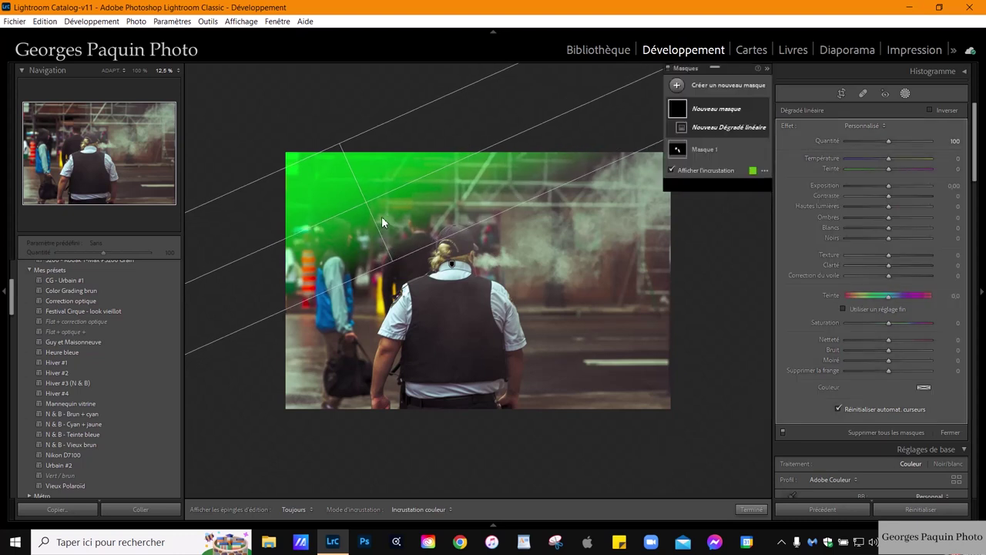
pyautogui.moveTo(370, 211); pyautogui.dragTo(383, 225)
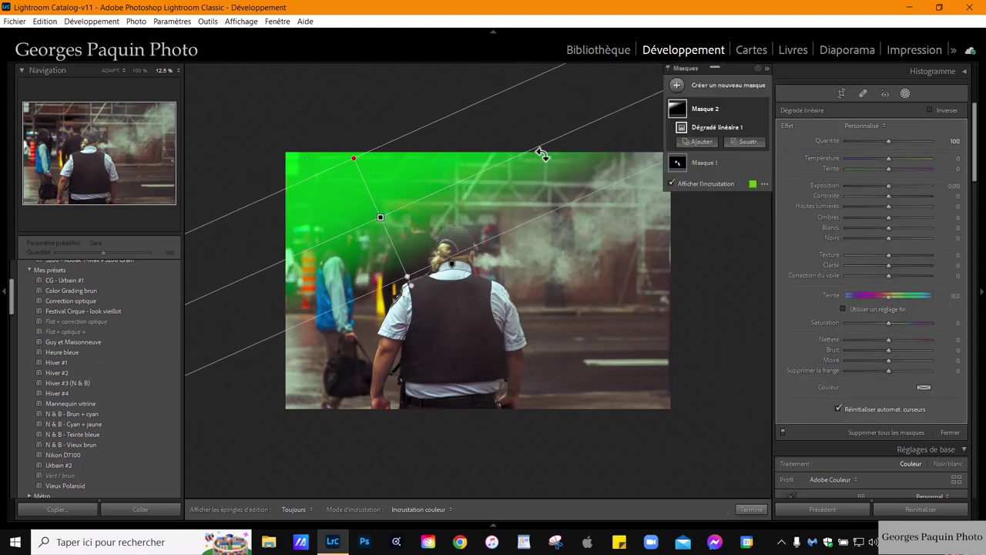
pyautogui.moveTo(540, 154); pyautogui.dragTo(542, 162)
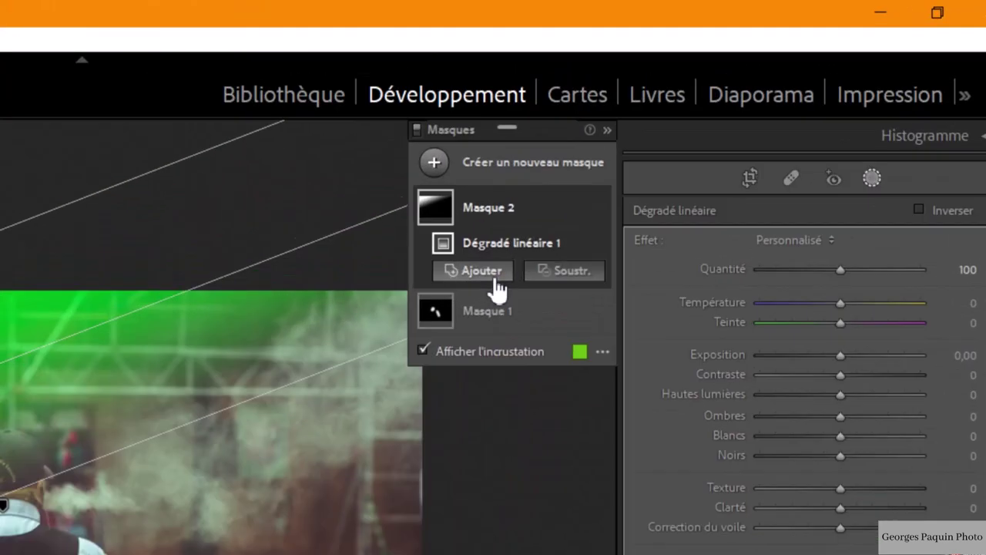
pyautogui.click(495, 278)
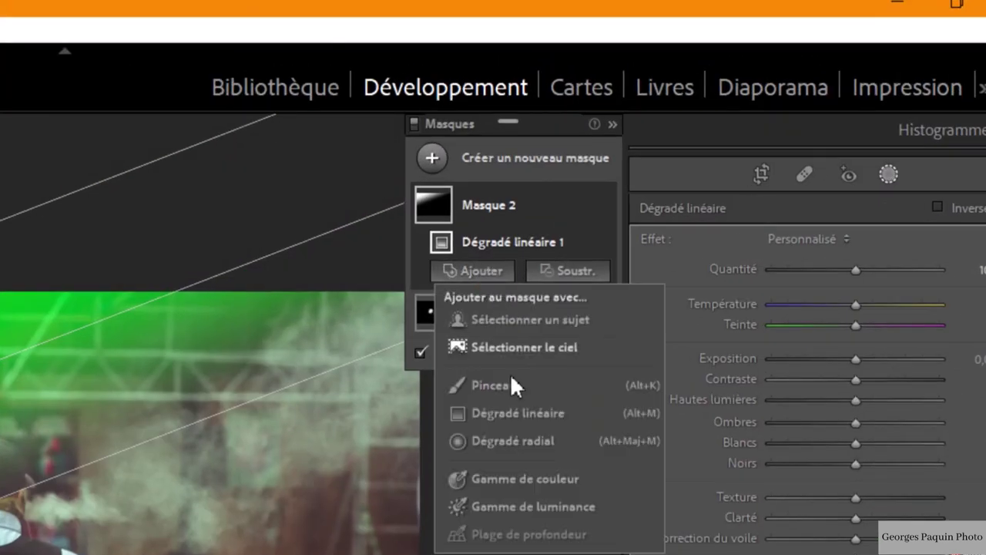
pyautogui.click(519, 416)
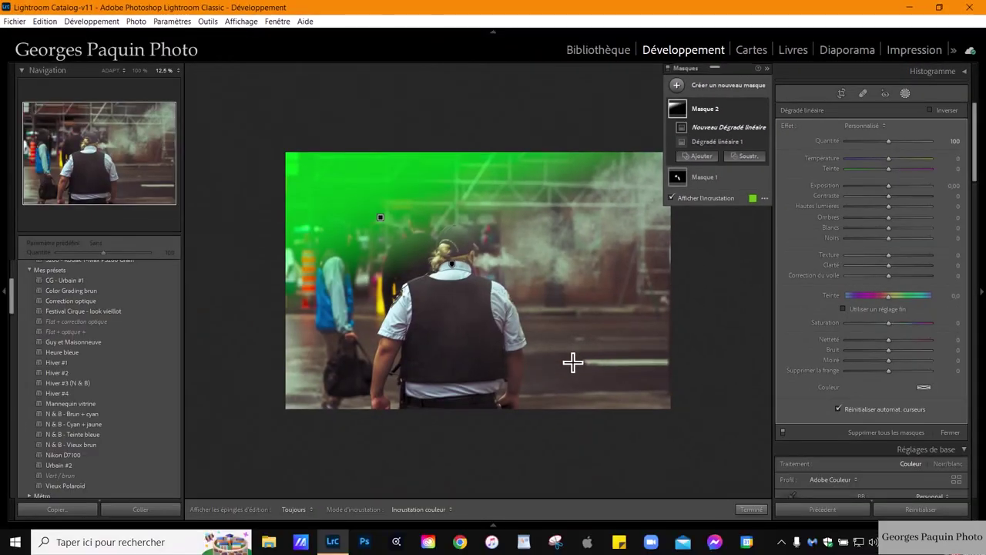
# Position the second linear gradient in from the bottom-right corner at a steeper angle
pyautogui.moveTo(573, 362); pyautogui.dragTo(509, 294)
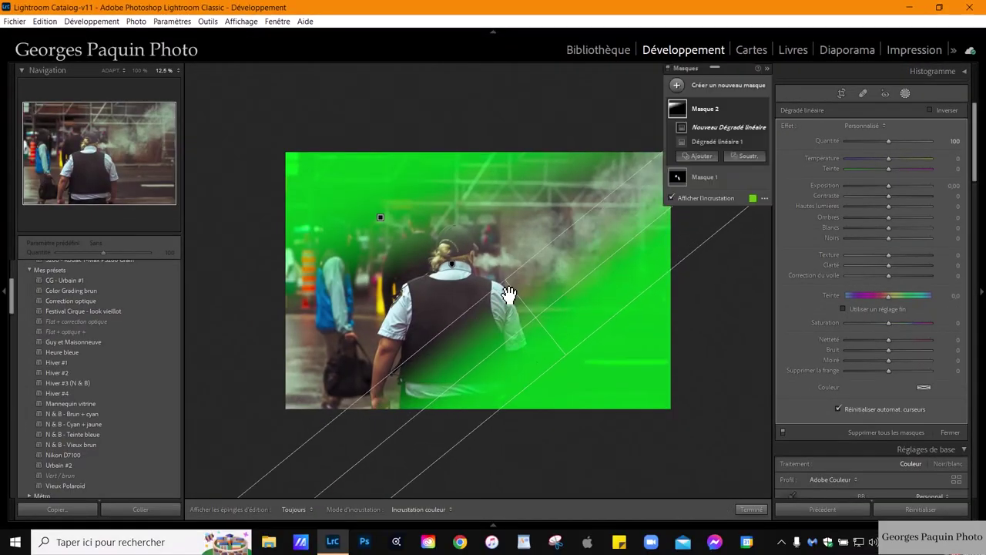
pyautogui.moveTo(539, 319); pyautogui.dragTo(551, 337)
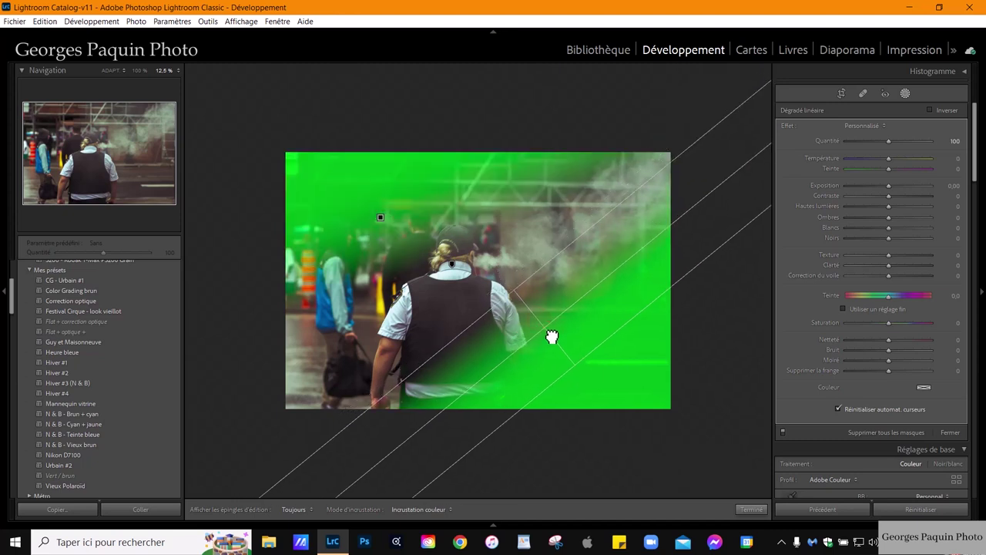
pyautogui.moveTo(678, 220); pyautogui.dragTo(656, 220)
pyautogui.moveTo(546, 335); pyautogui.dragTo(552, 340)
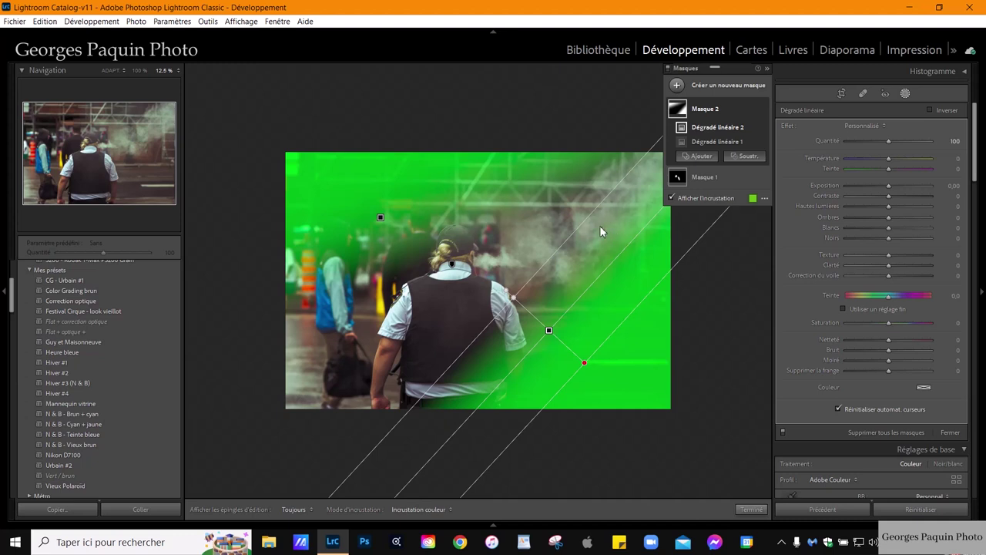
pyautogui.moveTo(548, 330); pyautogui.dragTo(563, 293)
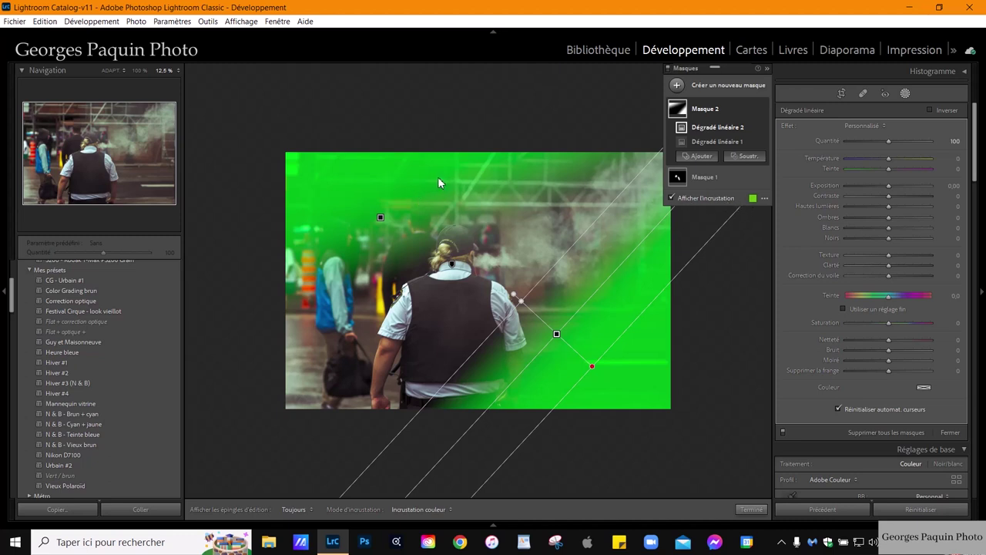
# Set Masque 2 to Exposure −0.70 and Shadows 46, and toggle it off and on to compare
pyautogui.click(716, 199)
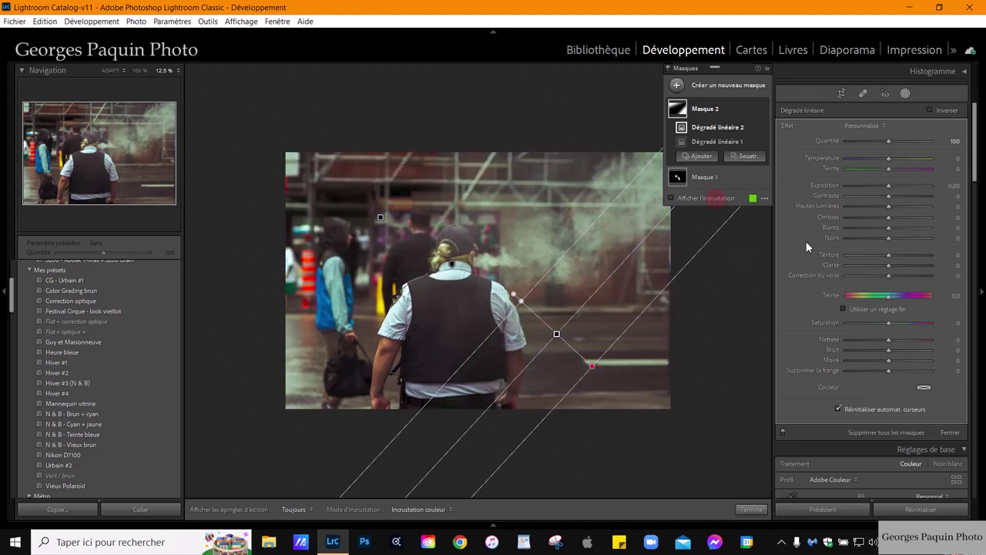
pyautogui.moveTo(890, 188); pyautogui.dragTo(889, 187)
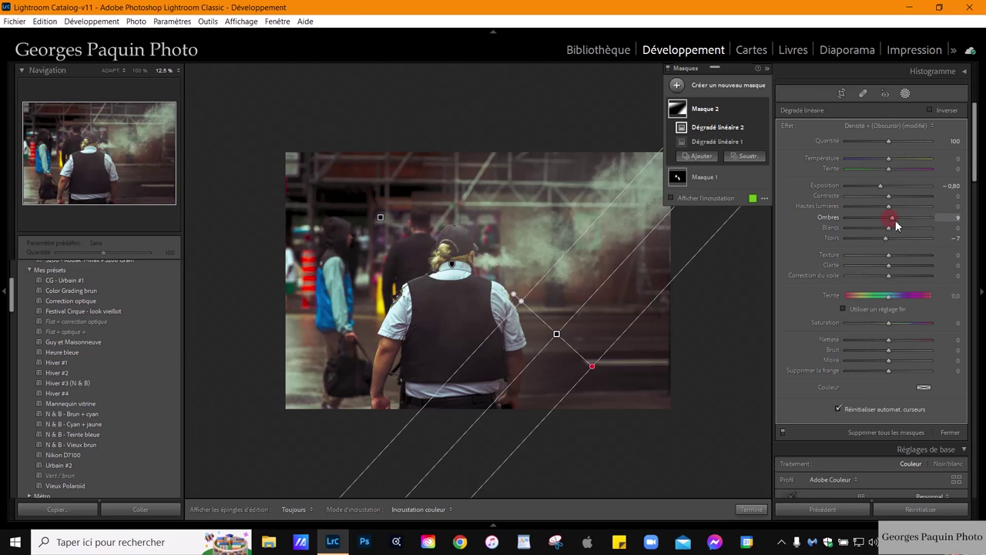
pyautogui.moveTo(914, 216); pyautogui.dragTo(885, 200)
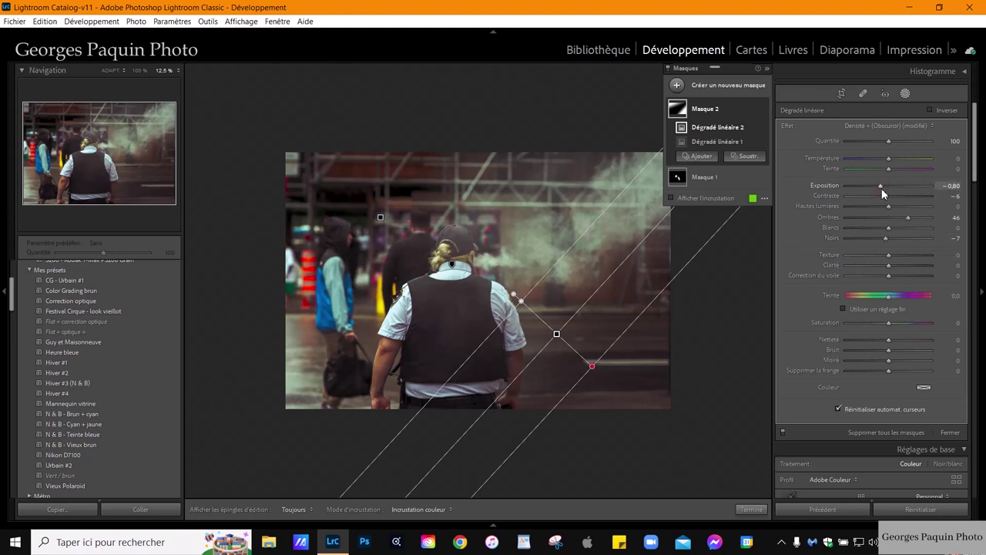
pyautogui.moveTo(881, 189); pyautogui.dragTo(882, 188)
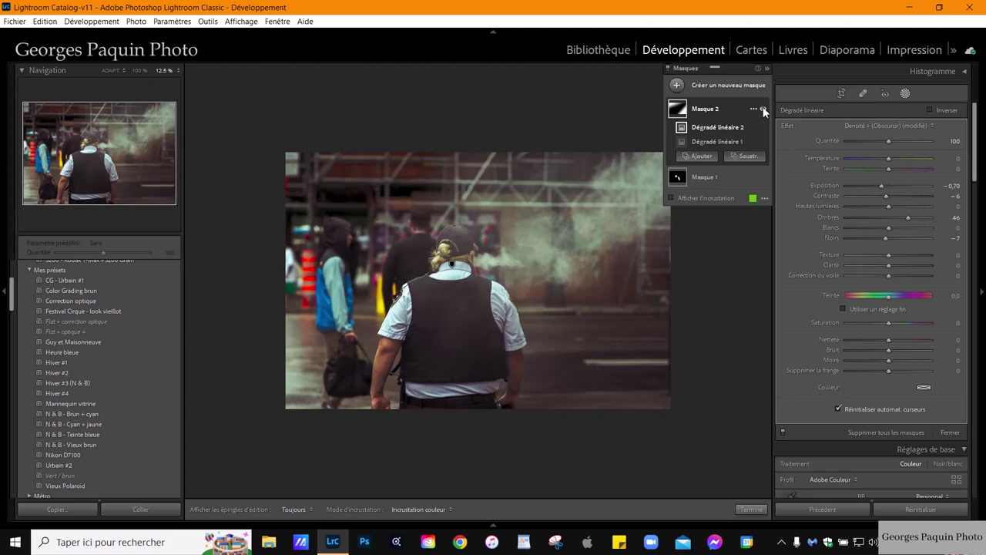
pyautogui.click(763, 108)
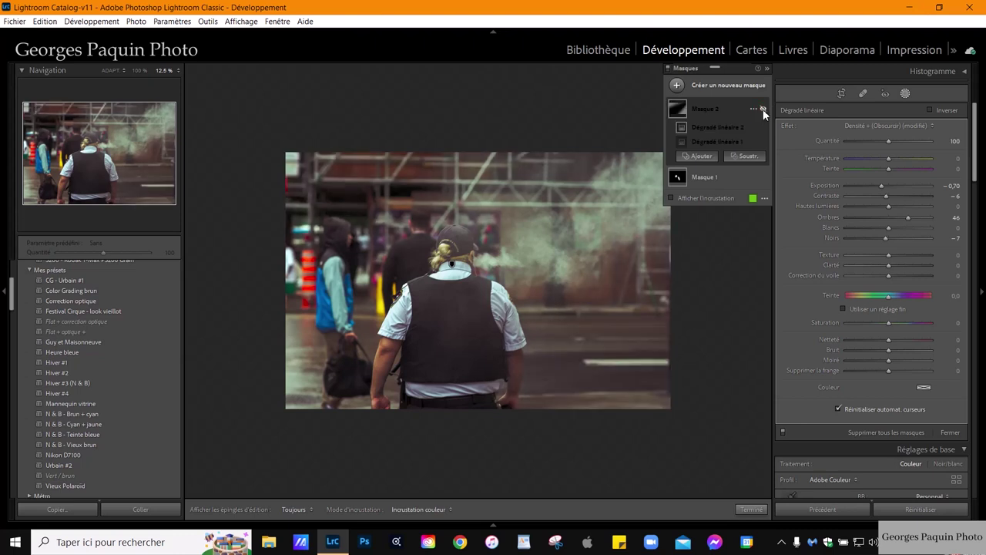
pyautogui.click(763, 109)
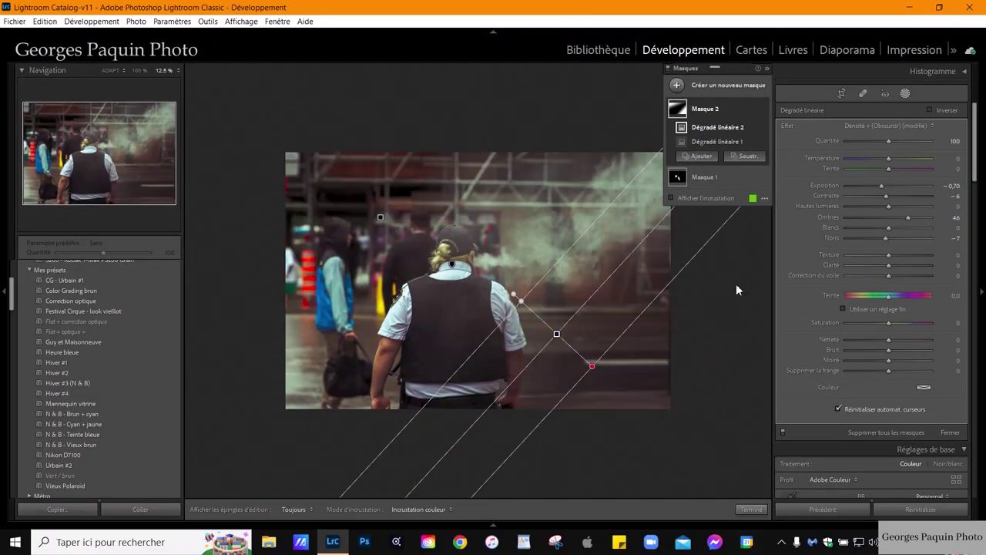
# Create Masque 3 as an inverted radial gradient, feather 35, rotated to frame the guard
pyautogui.click(677, 85)
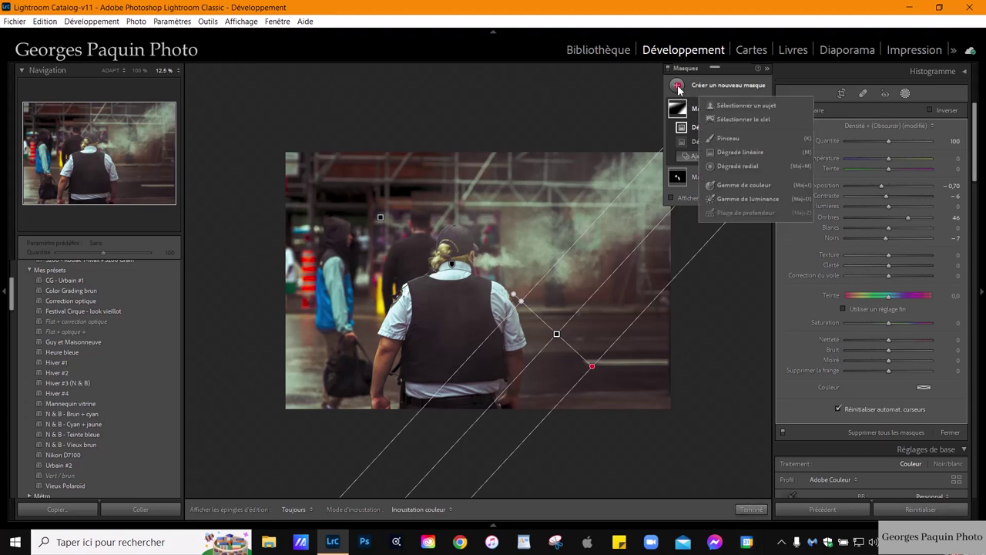
pyautogui.click(743, 168)
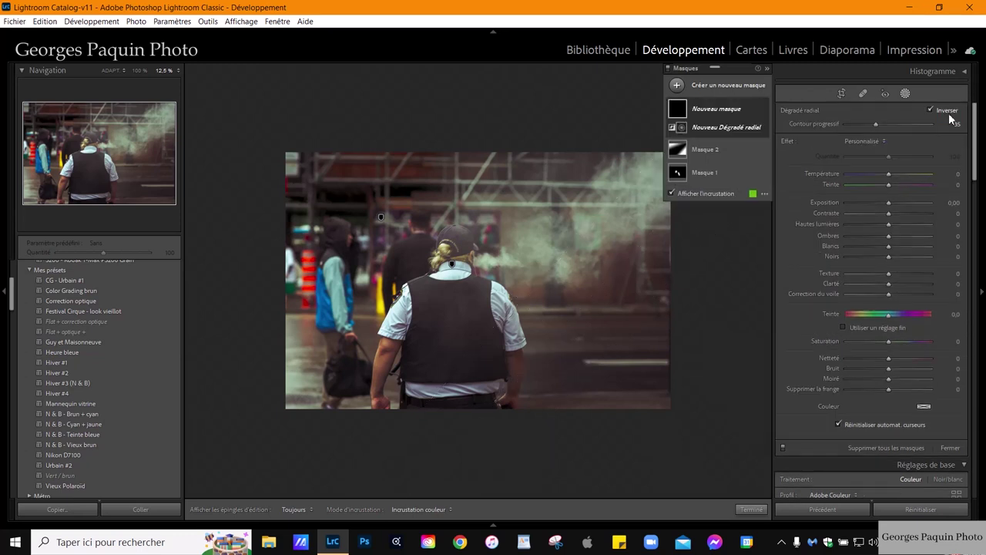
pyautogui.moveTo(552, 210); pyautogui.dragTo(342, 381)
pyautogui.moveTo(555, 214)
pyautogui.mouseDown()
pyautogui.moveTo(502, 275)
pyautogui.moveTo(485, 278)
pyautogui.mouseUp()
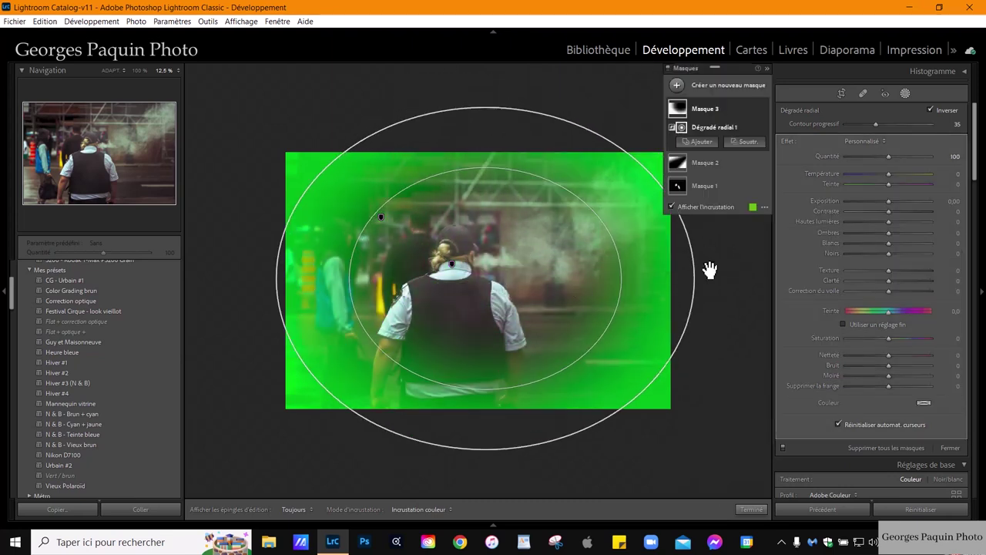
pyautogui.moveTo(709, 284); pyautogui.dragTo(642, 127)
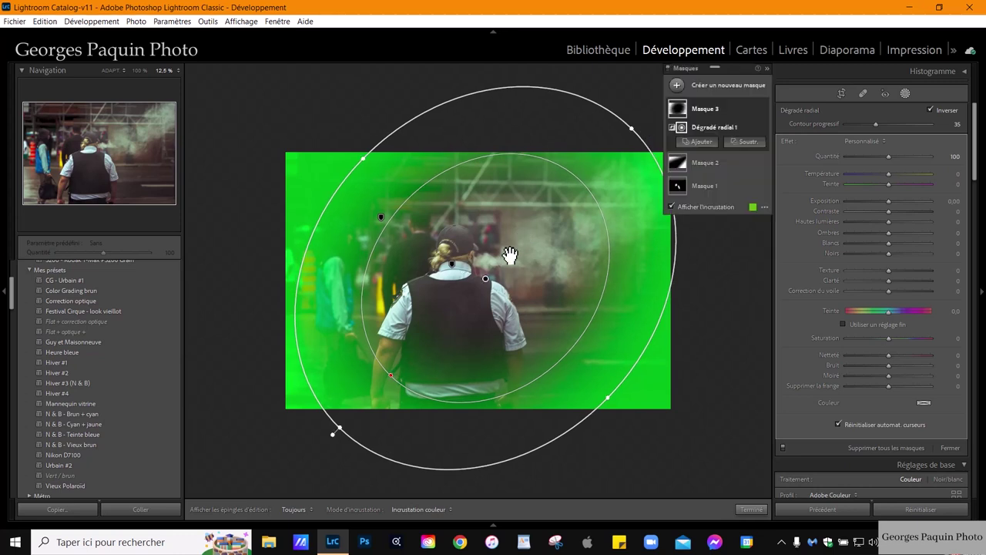
pyautogui.moveTo(487, 281); pyautogui.dragTo(486, 276)
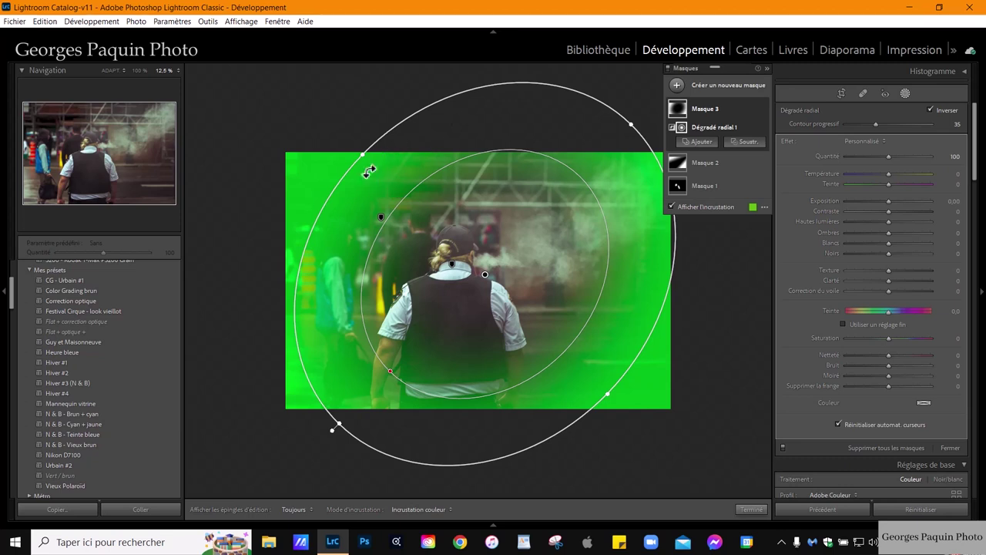
pyautogui.moveTo(364, 156); pyautogui.dragTo(357, 149)
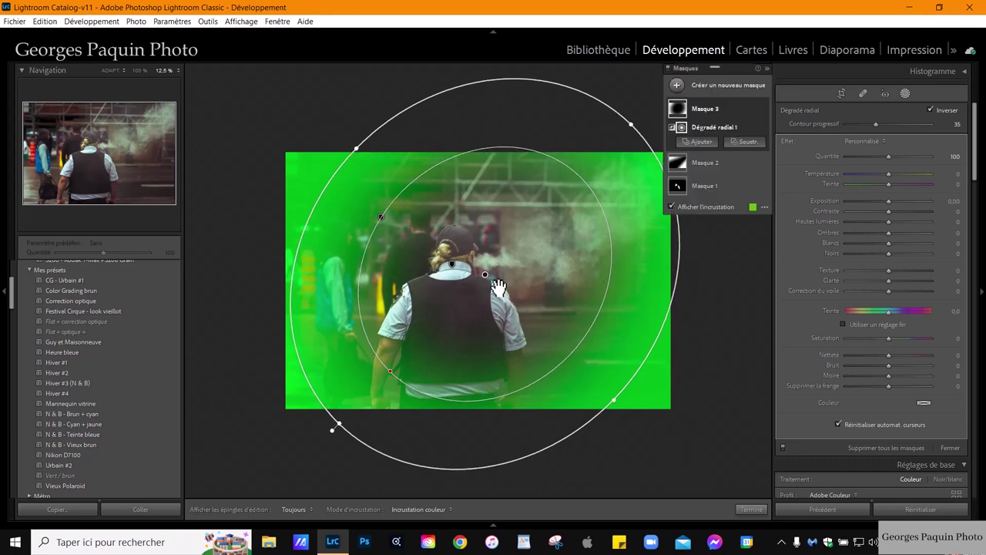
pyautogui.moveTo(487, 282); pyautogui.dragTo(474, 271)
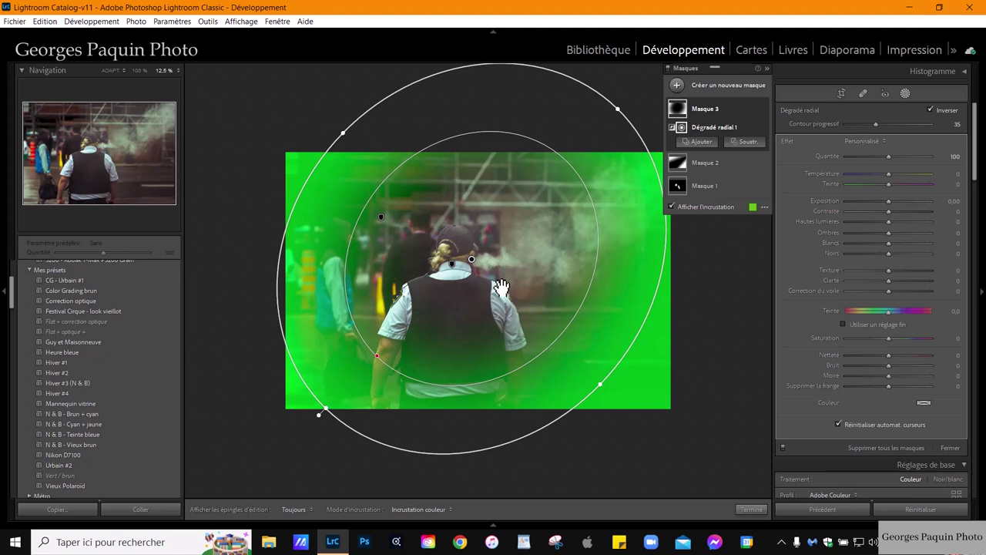
pyautogui.moveTo(479, 270); pyautogui.dragTo(482, 270)
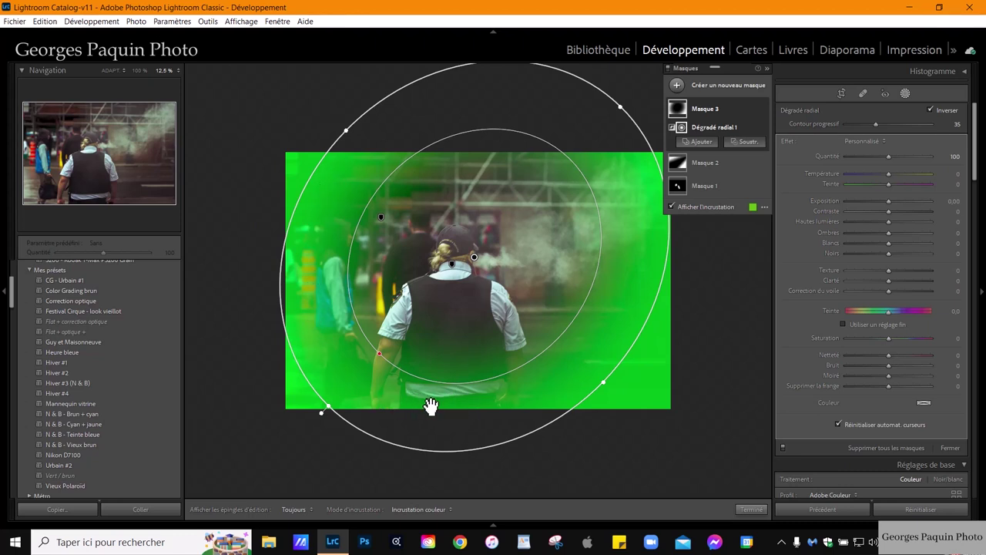
pyautogui.click(762, 117)
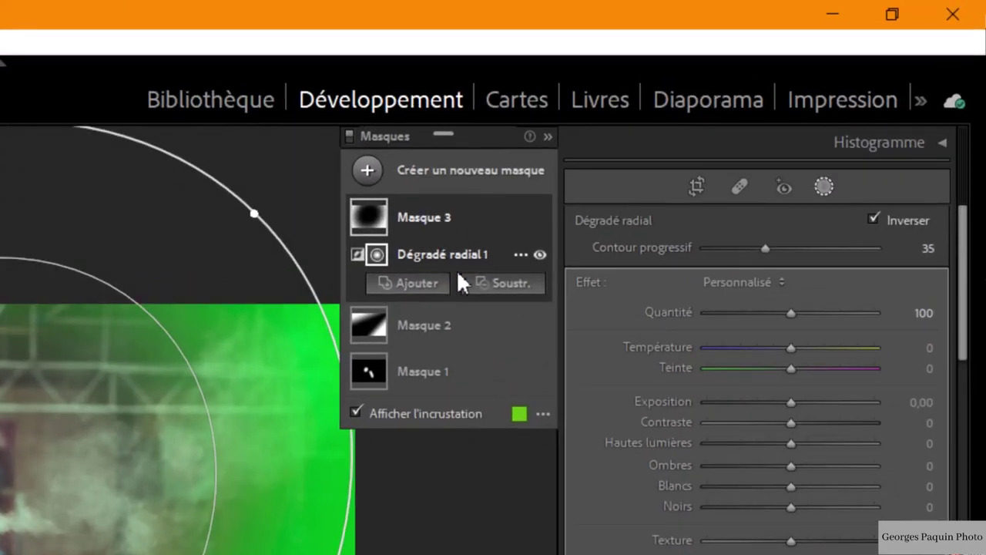
# Subtract a diagonal linear gradient over the left side from Masque 3 at Exposure −0.80, then close masking
pyautogui.click(508, 286)
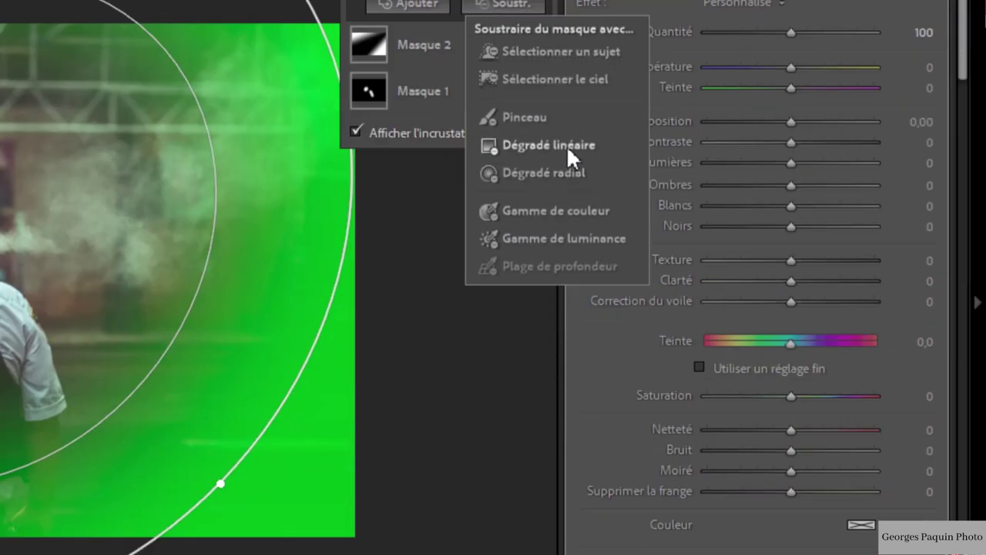
pyautogui.click(568, 150)
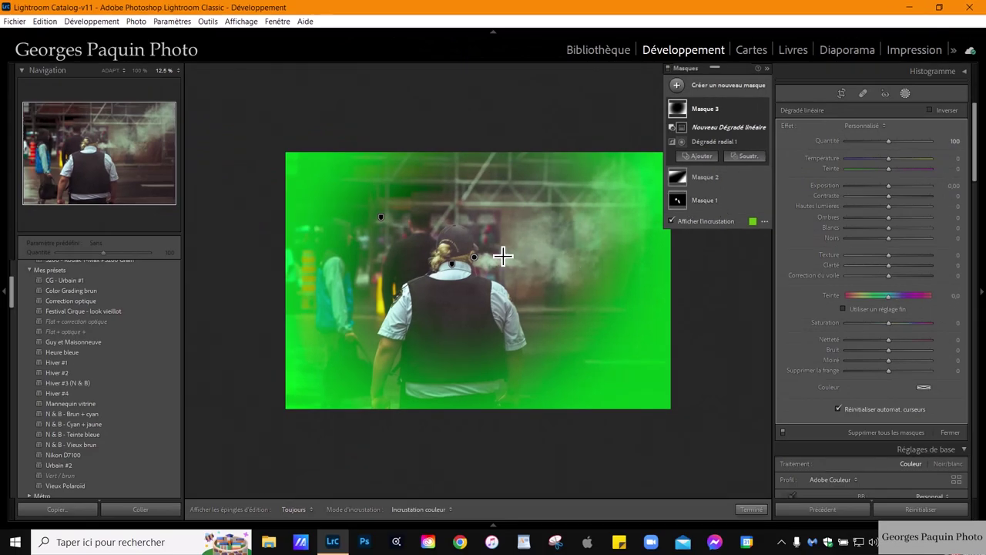
pyautogui.moveTo(534, 248)
pyautogui.mouseDown()
pyautogui.moveTo(462, 312)
pyautogui.moveTo(436, 282)
pyautogui.moveTo(533, 162)
pyautogui.mouseUp()
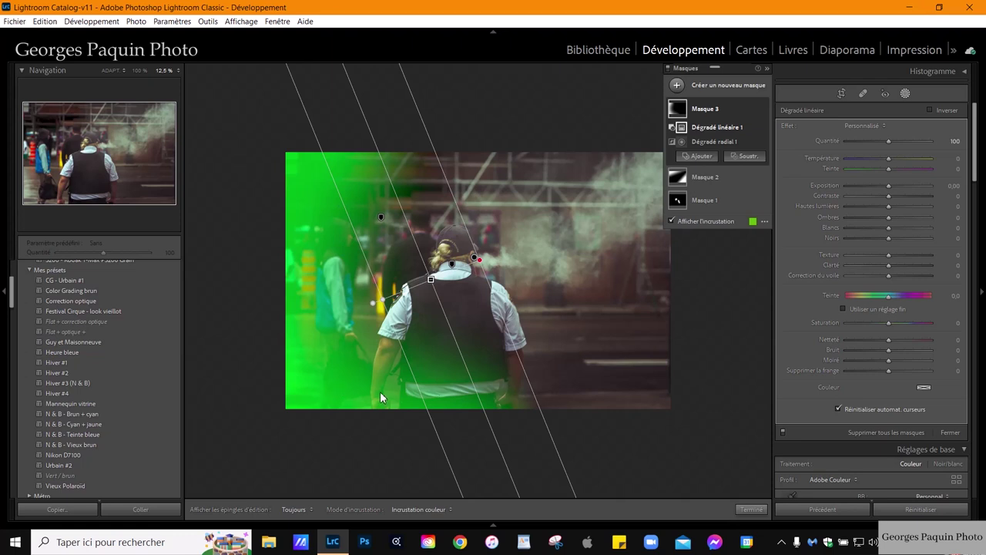
pyautogui.click(723, 225)
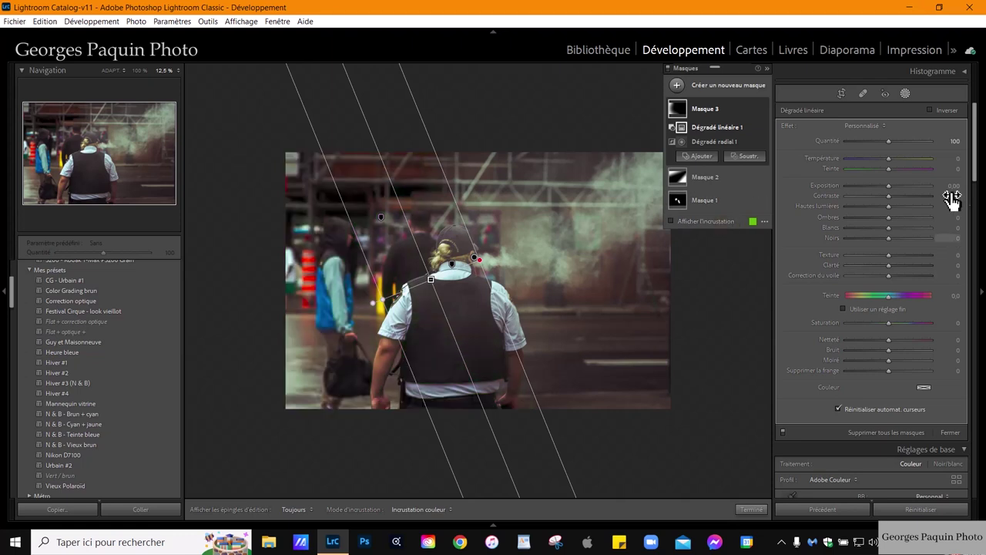
pyautogui.scroll(-3, 891, 189)
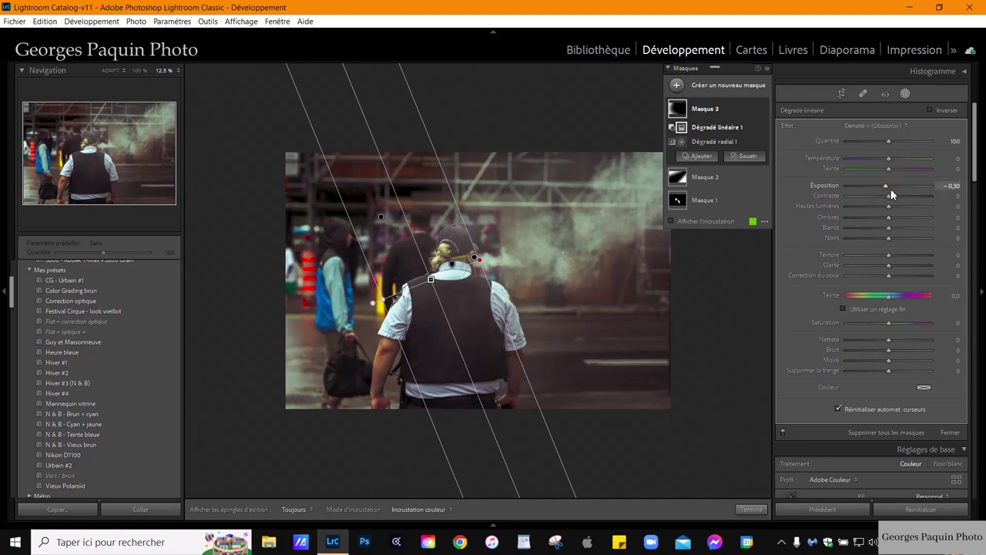
pyautogui.scroll(-3, 891, 190)
pyautogui.scroll(-3, 891, 190)
pyautogui.scroll(1, 890, 190)
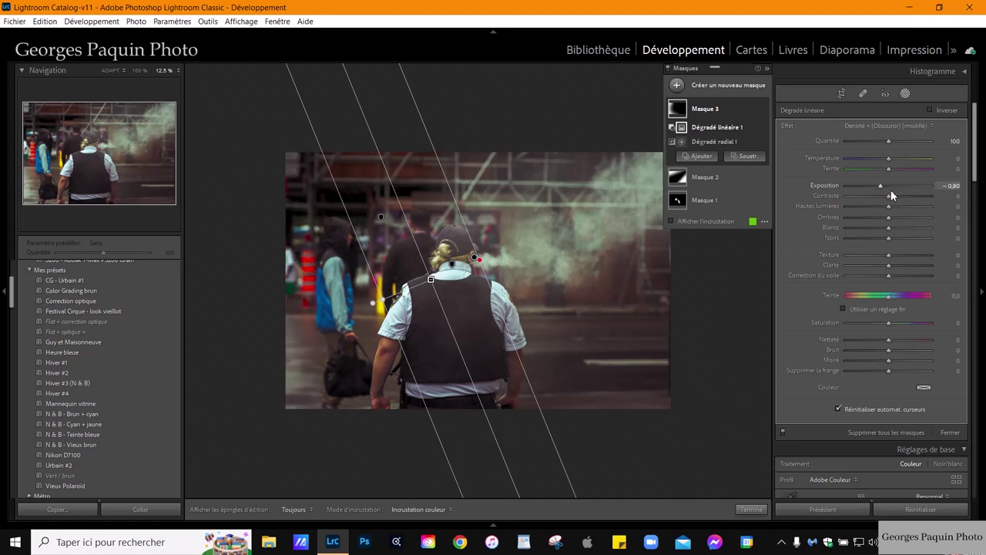
pyautogui.scroll(-1, 891, 190)
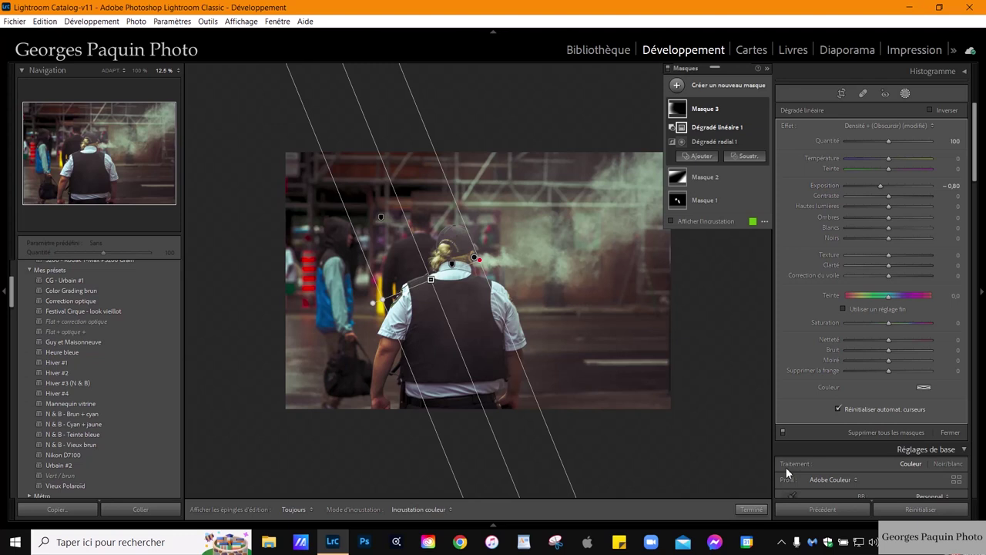
pyautogui.click(751, 510)
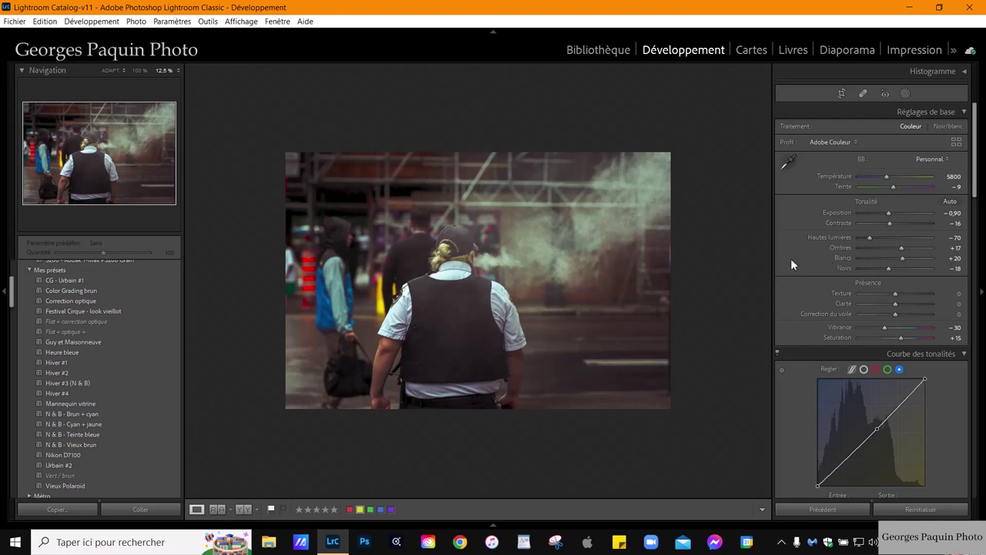
# Crop the photo to a 5 x 7 ratio, tightened from the top-left corner
pyautogui.click(842, 94)
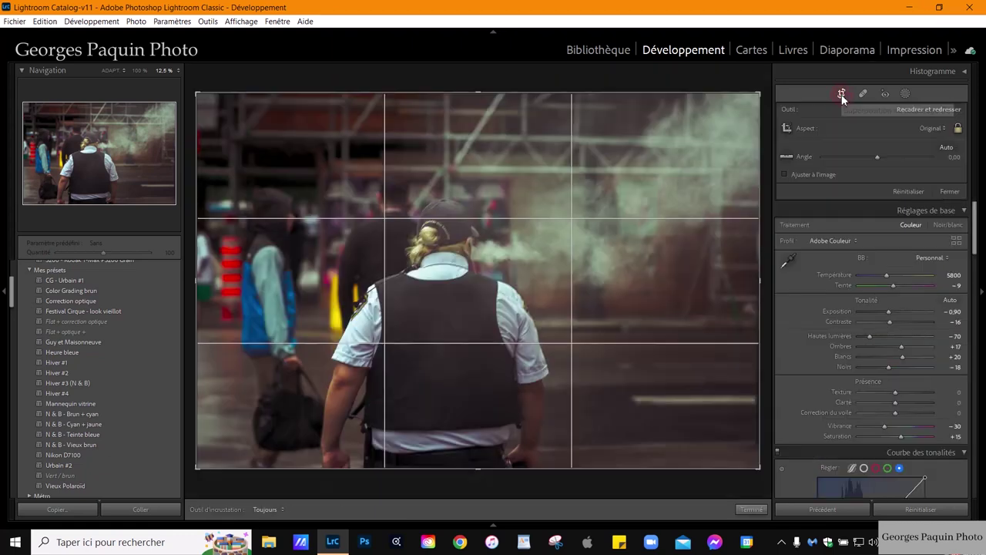
pyautogui.click(933, 128)
pyautogui.click(814, 221)
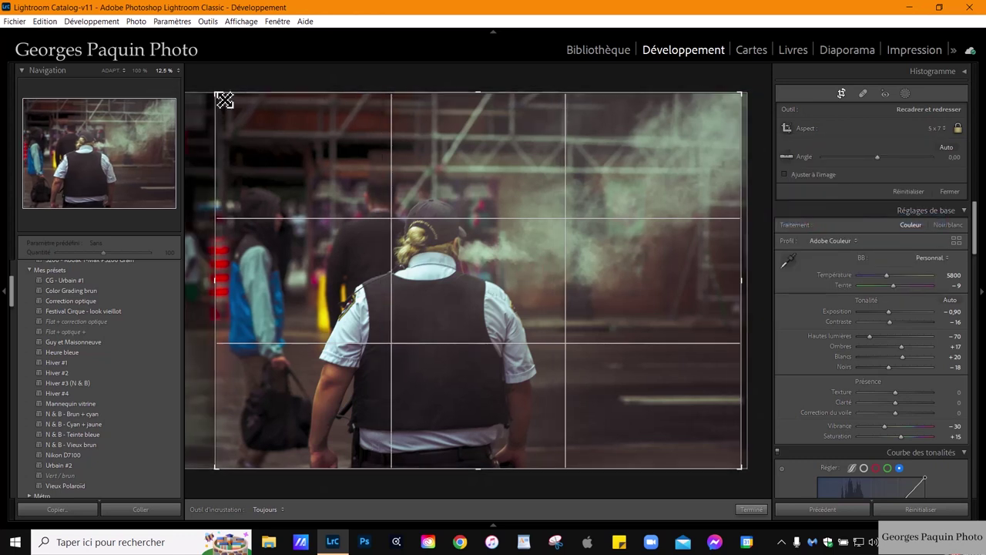
pyautogui.moveTo(223, 100); pyautogui.dragTo(232, 106)
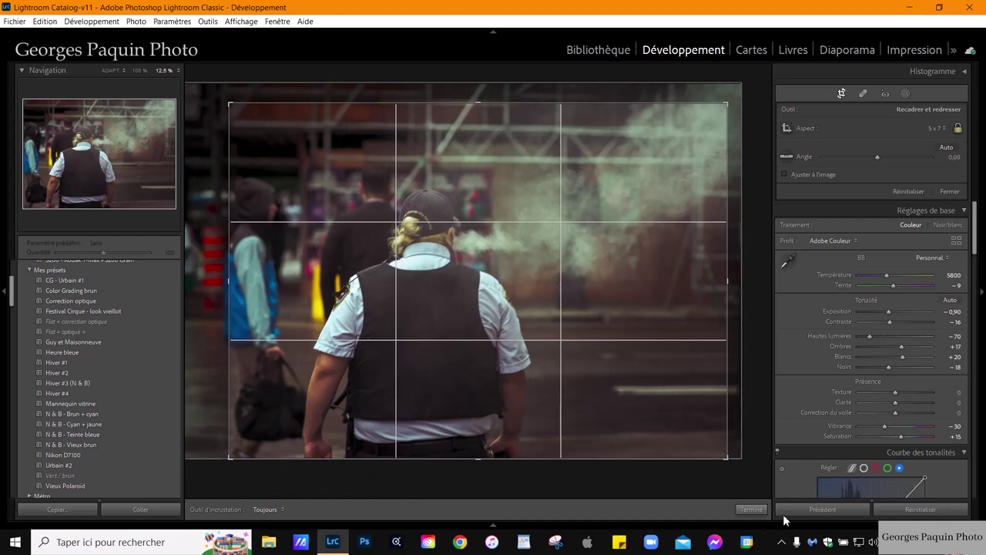
pyautogui.click(752, 509)
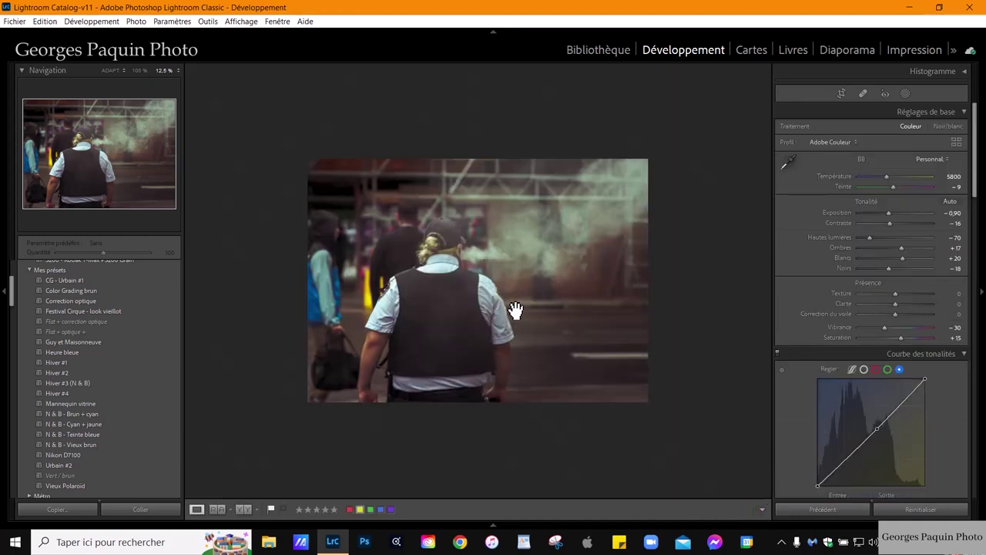
# Fit the photo in view, then zoom to 1:1 on the steam beside the guard's head
pyautogui.click(543, 320)
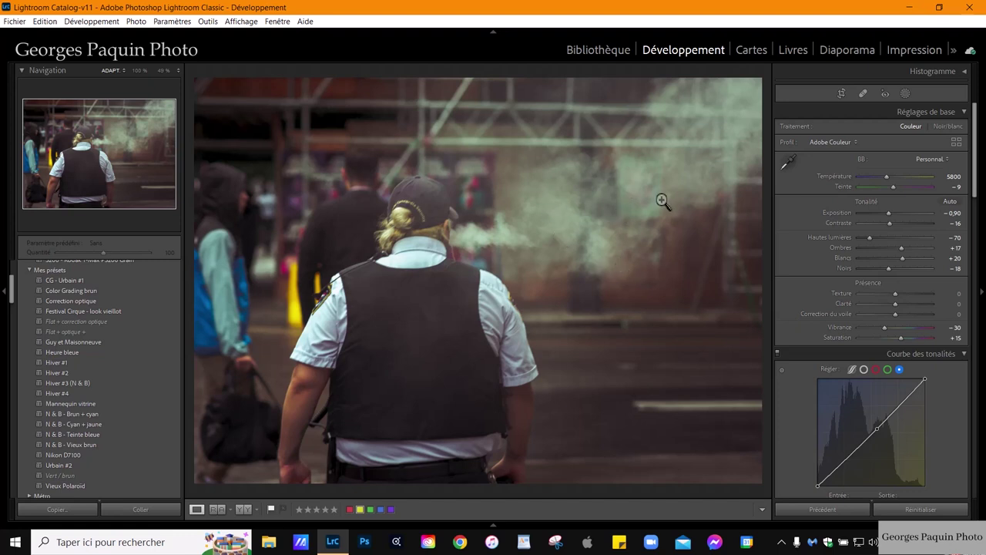
pyautogui.click(604, 252)
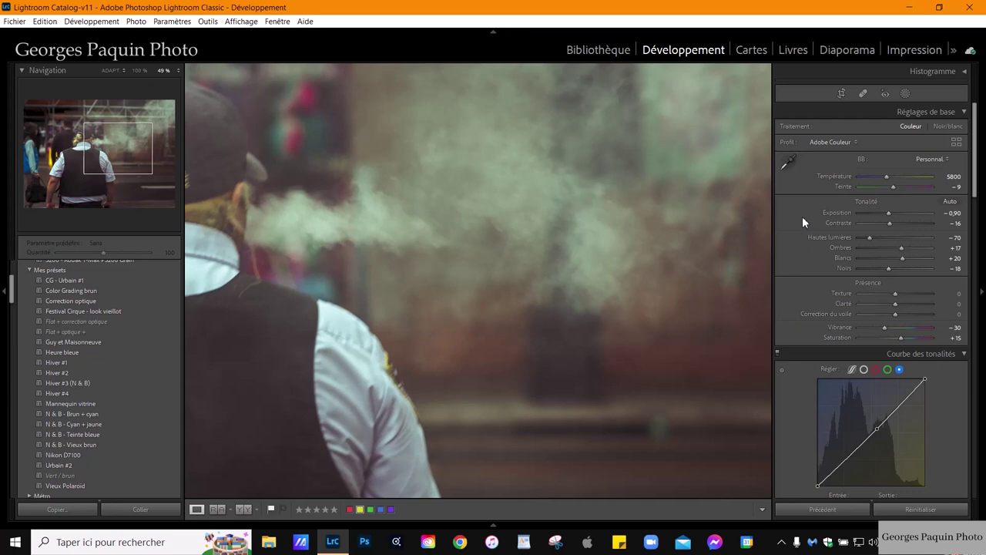
# Create Masque 4 as a luminance range mask sampled from the steam, set to 72/98
pyautogui.click(905, 93)
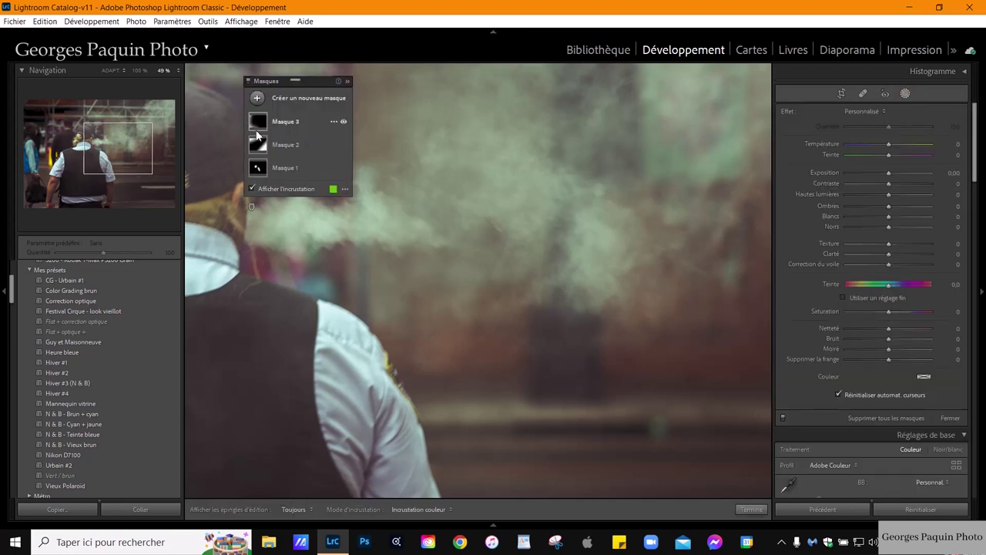
pyautogui.click(258, 100)
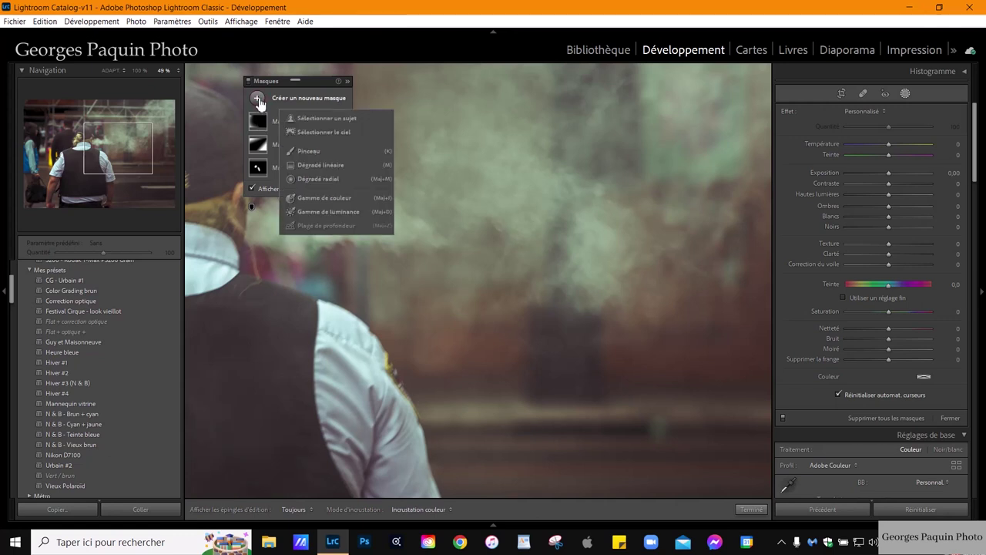
pyautogui.click(339, 212)
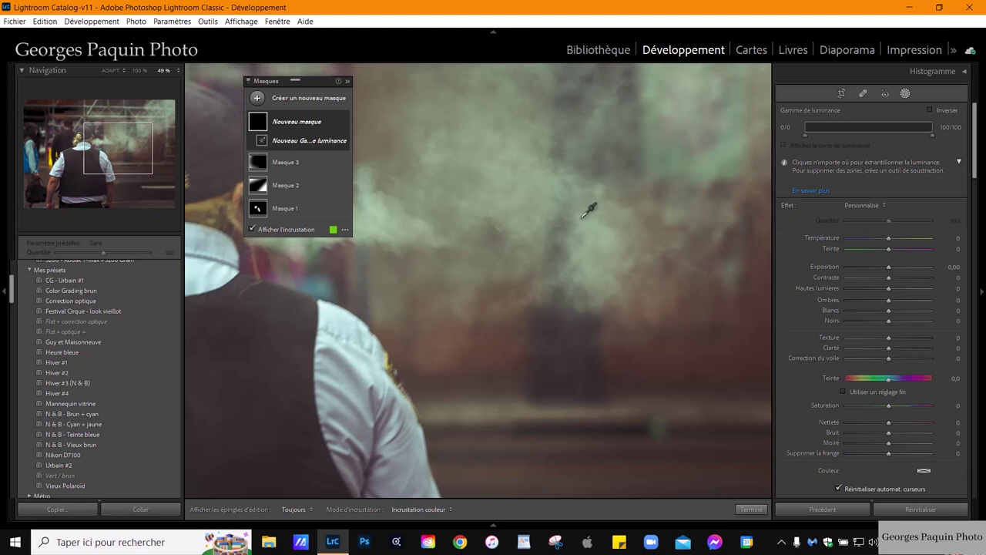
pyautogui.moveTo(579, 218); pyautogui.dragTo(601, 233)
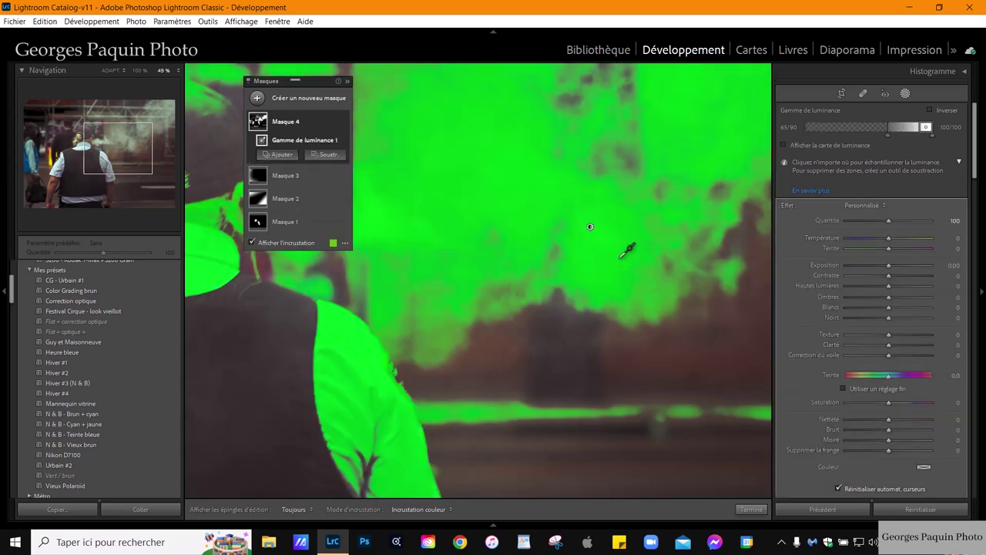
pyautogui.click(111, 70)
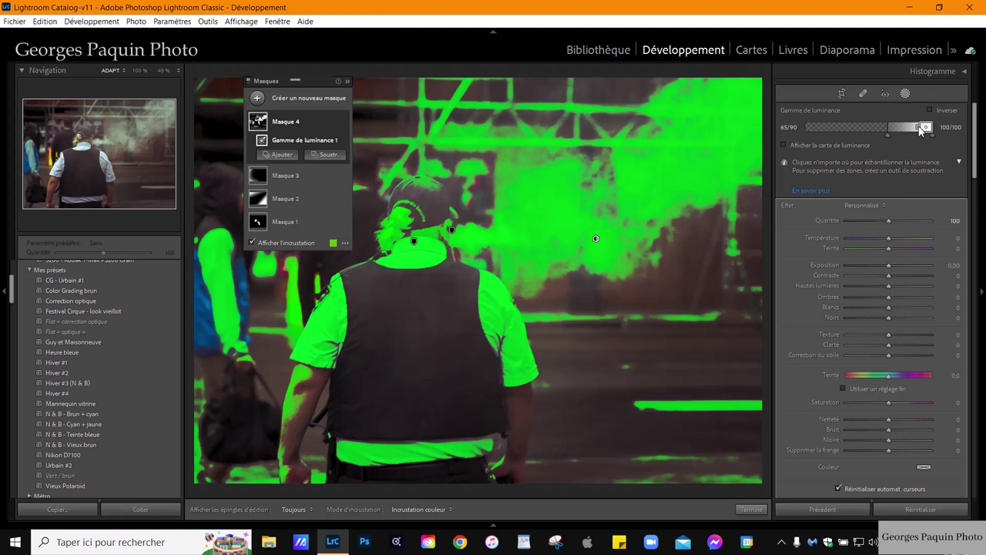
pyautogui.moveTo(922, 128)
pyautogui.mouseDown()
pyautogui.moveTo(931, 128)
pyautogui.moveTo(897, 139)
pyautogui.mouseUp()
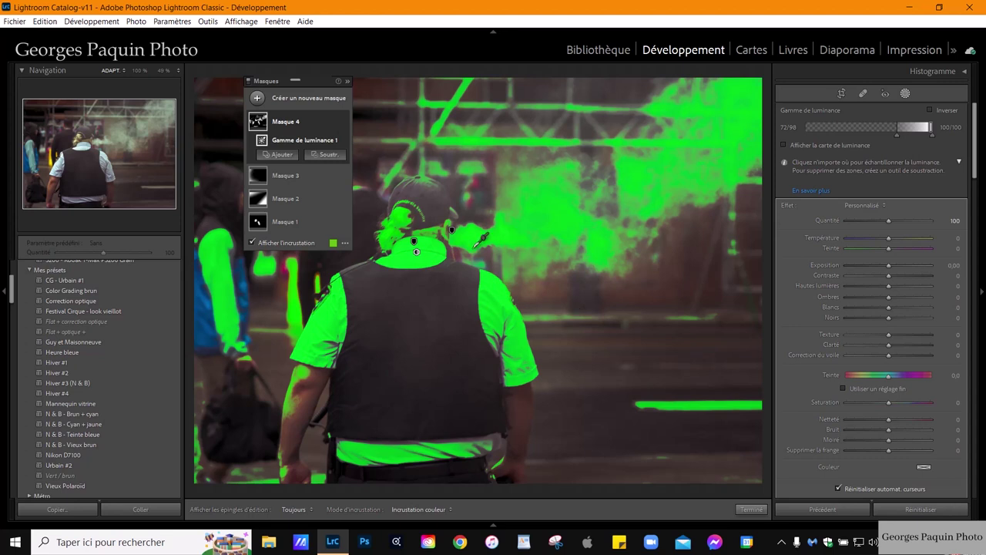
pyautogui.click(293, 242)
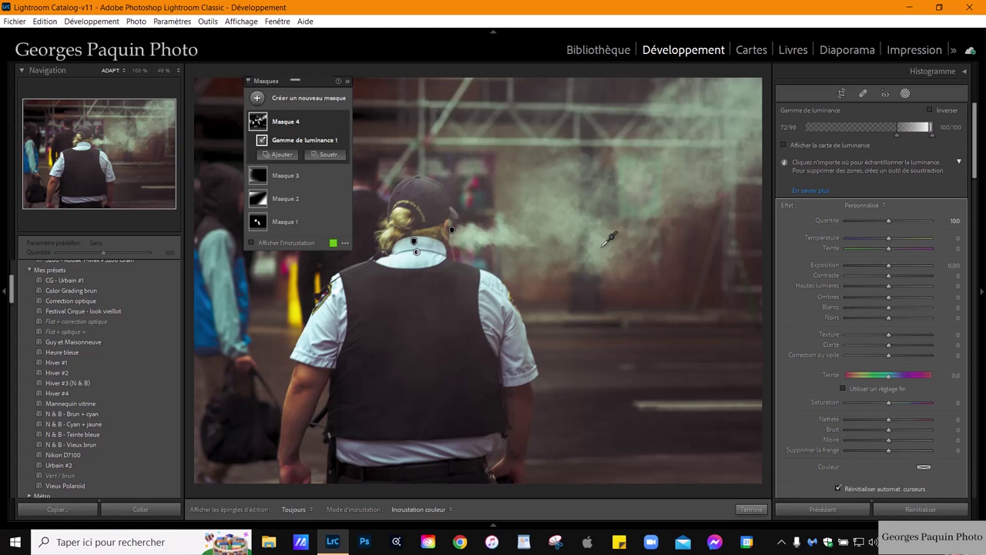
pyautogui.click(295, 244)
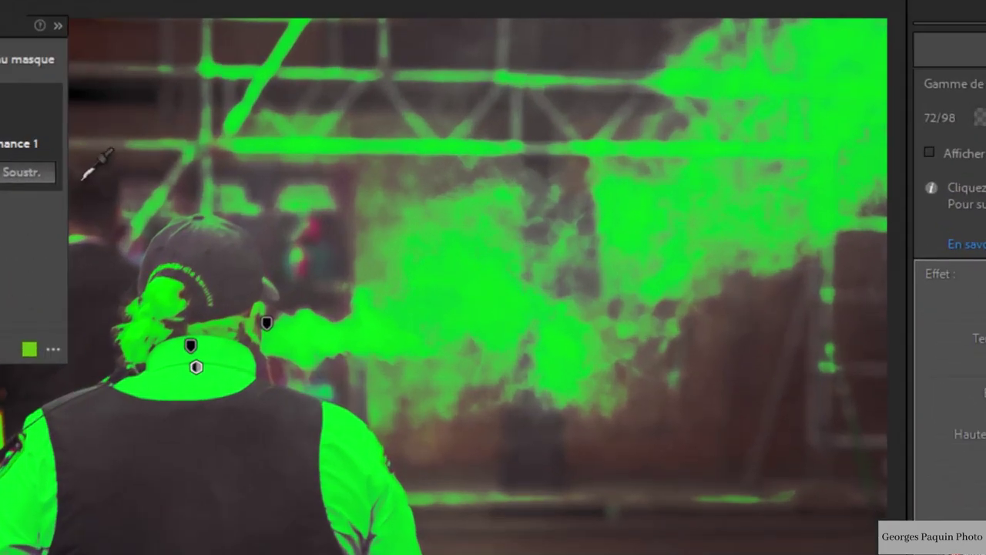
pyautogui.press('alt')
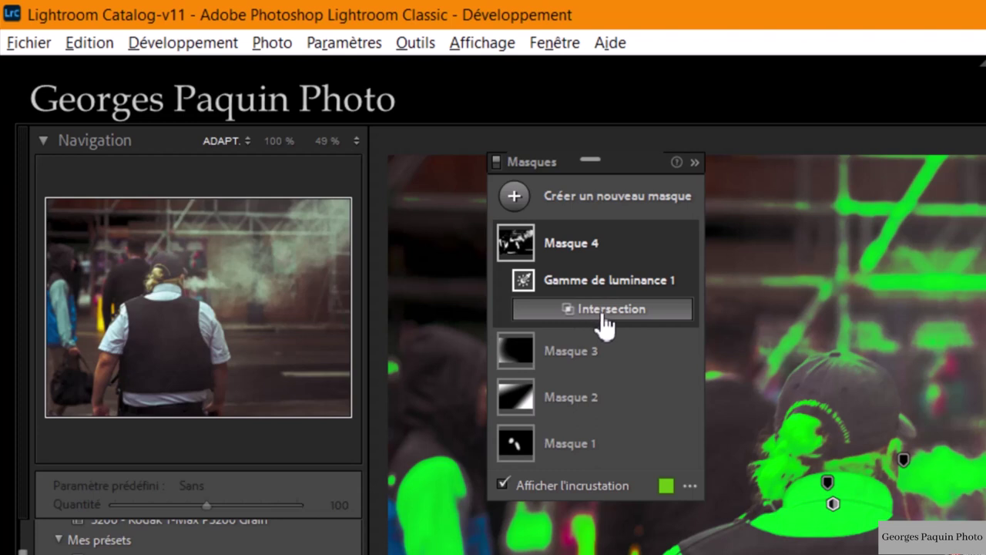
# Intersect Masque 4 with a brush painted across the steam beside the guard
pyautogui.click(605, 315)
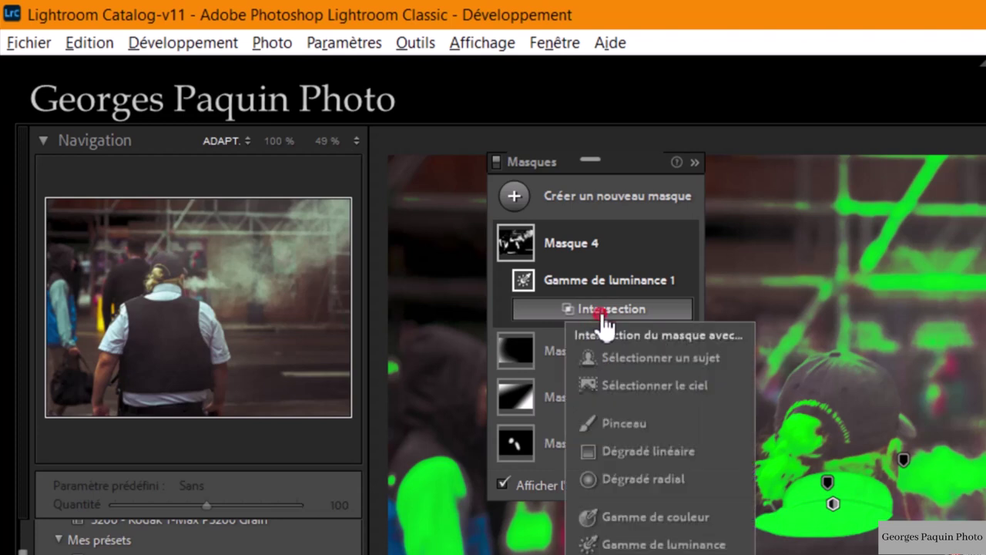
pyautogui.click(631, 425)
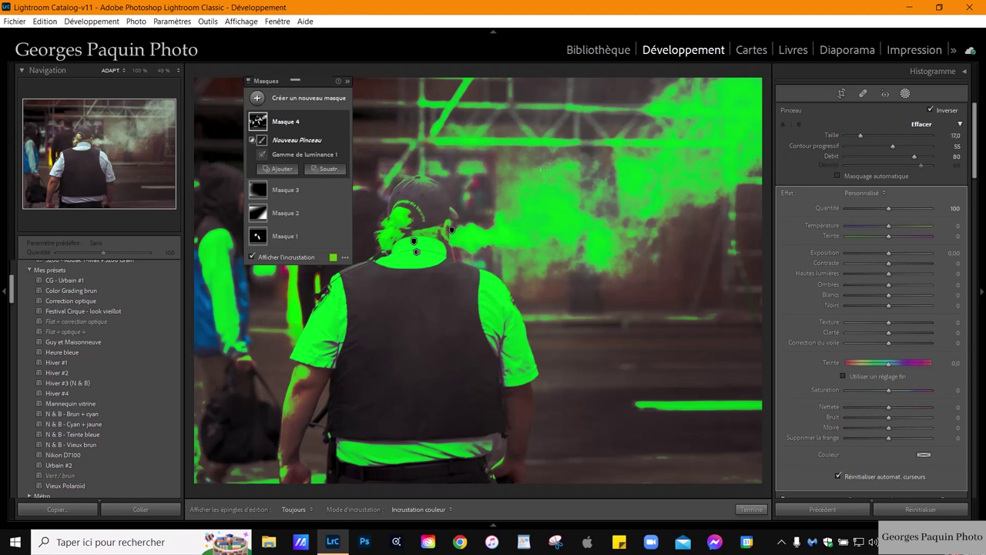
pyautogui.press('h')
pyautogui.moveTo(574, 199); pyautogui.dragTo(540, 160)
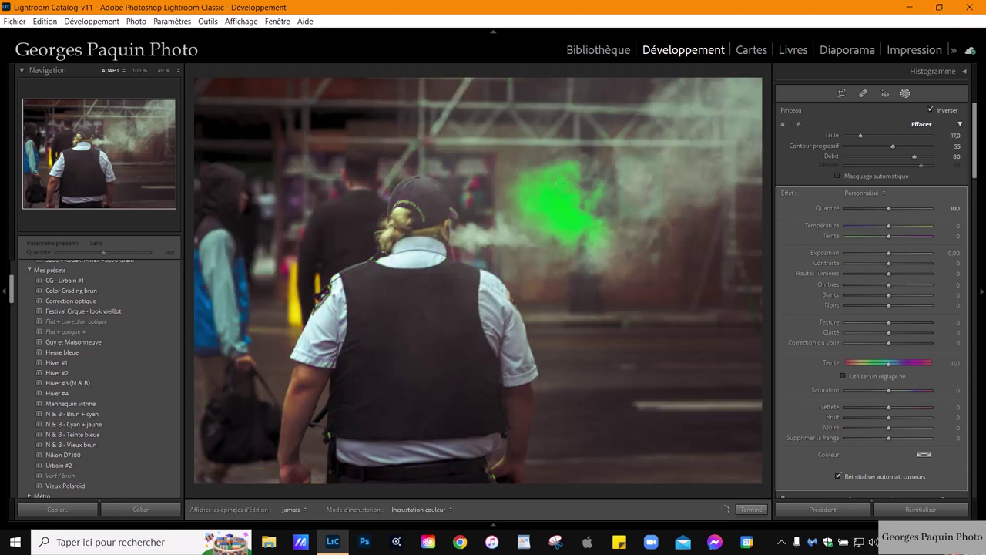
pyautogui.moveTo(493, 247); pyautogui.dragTo(636, 185)
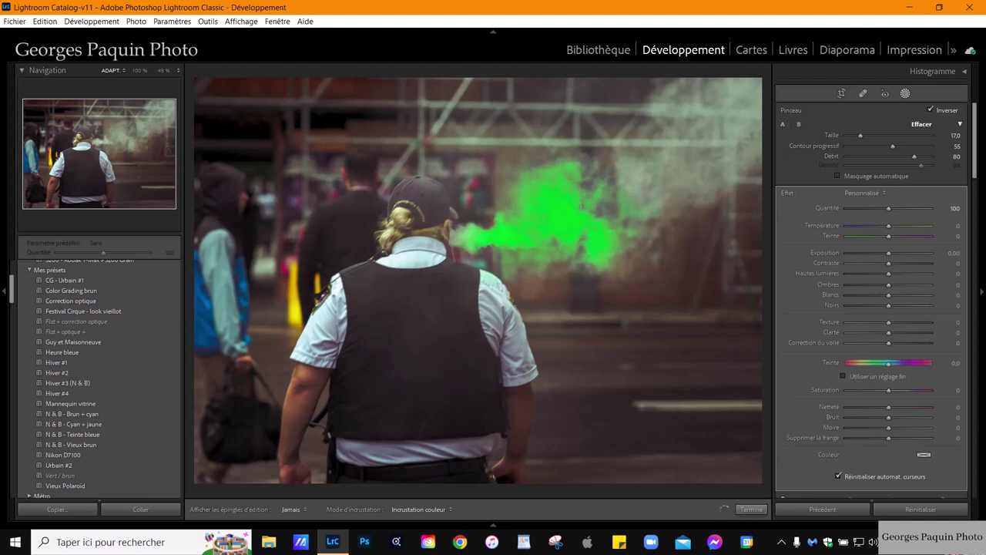
pyautogui.moveTo(593, 138); pyautogui.dragTo(616, 265)
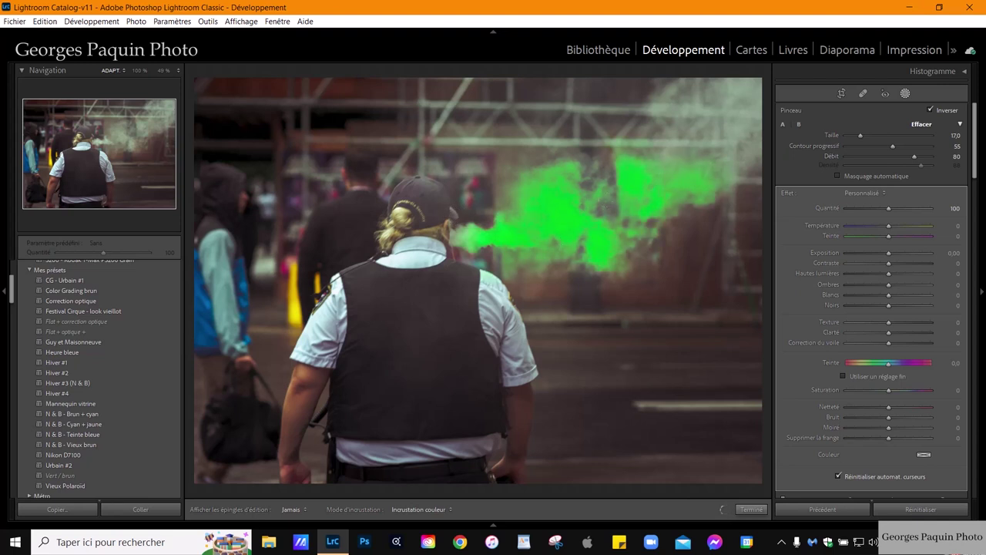
pyautogui.moveTo(729, 181); pyautogui.dragTo(663, 85)
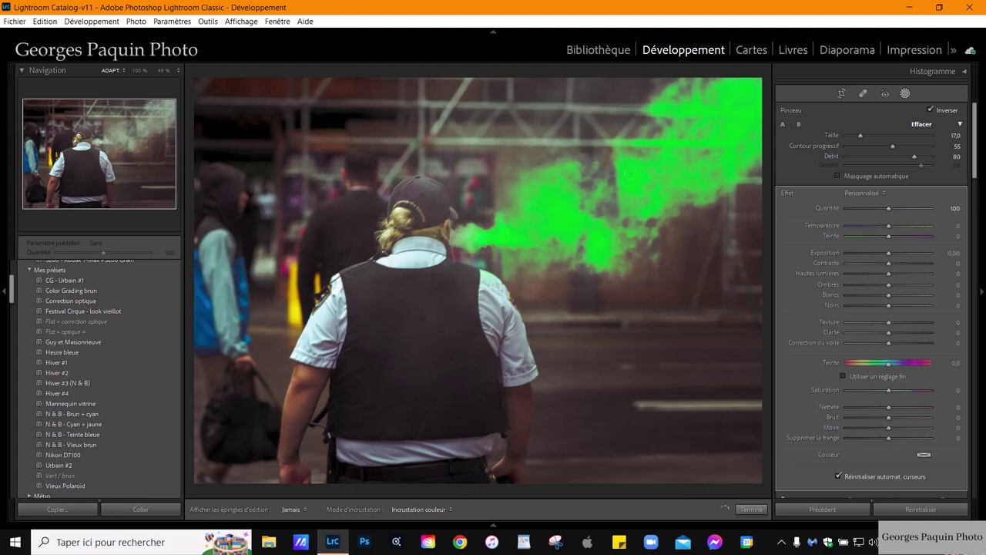
# Toggle the masks panel and edit pins with Shift+W, leaving them visible
pyautogui.hotkey('shift', 'w')
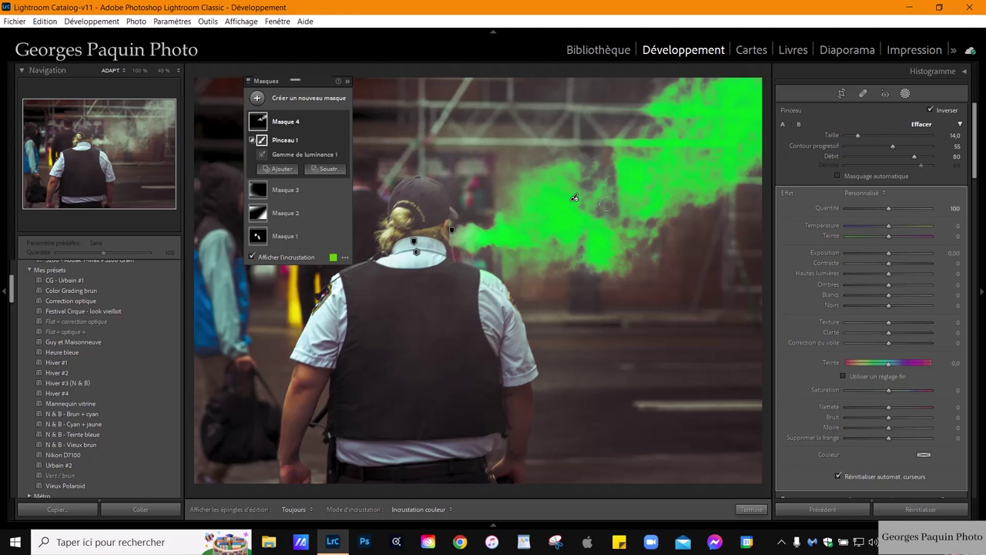
pyautogui.hotkey('shift', 'w')
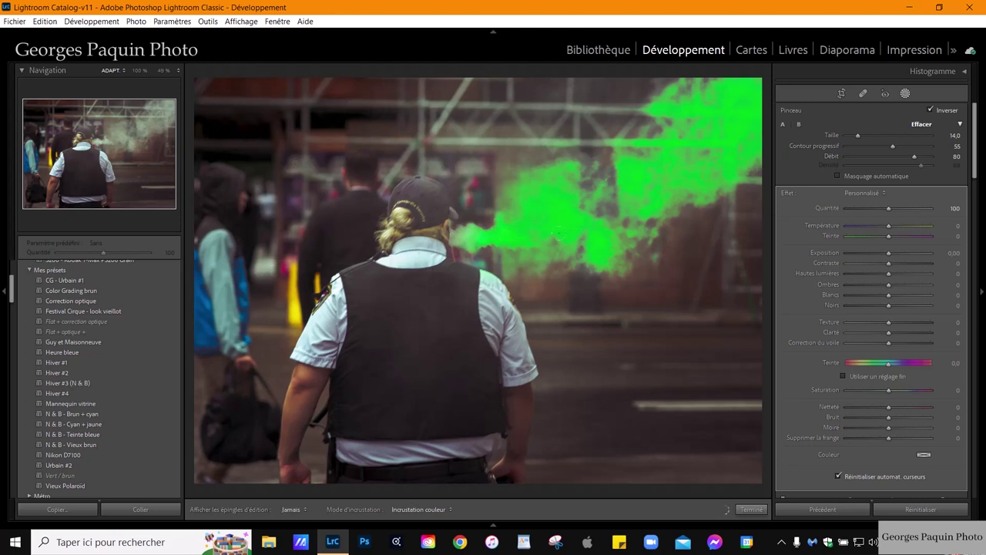
pyautogui.hotkey('shift', 'w')
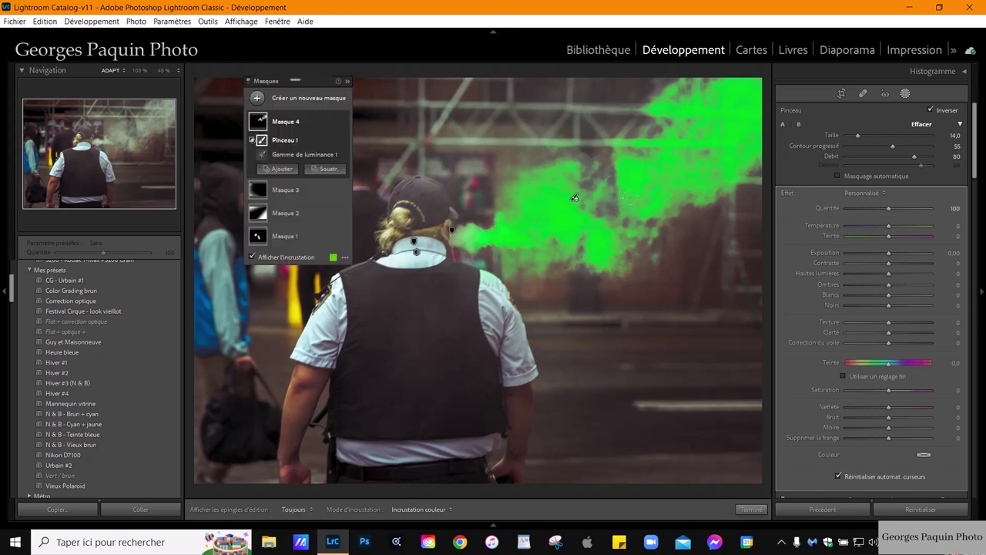
# Hide the overlay and give Masque 4 Whites 59, Highlights −15 and Blacks −13, toggling it to compare
pyautogui.click(309, 260)
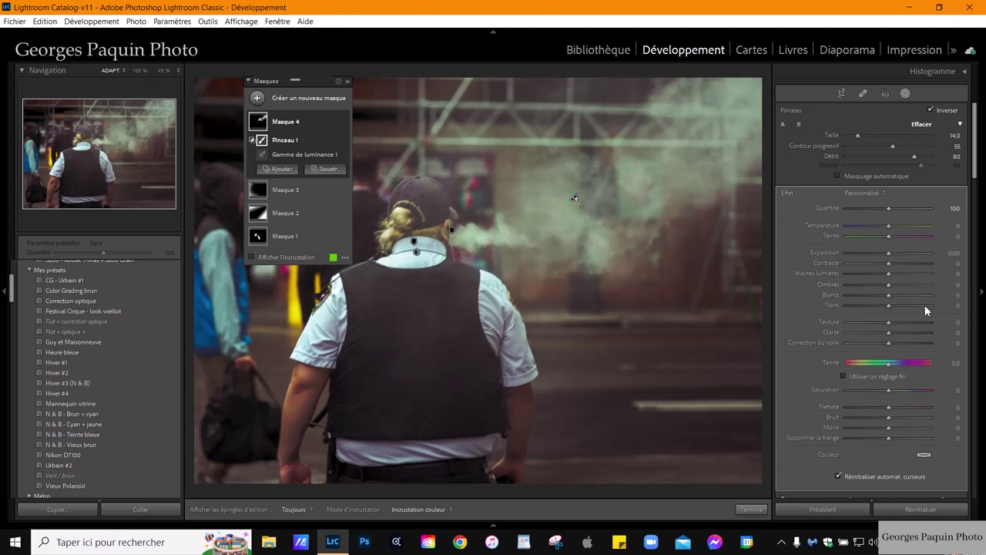
pyautogui.moveTo(889, 296); pyautogui.dragTo(915, 302)
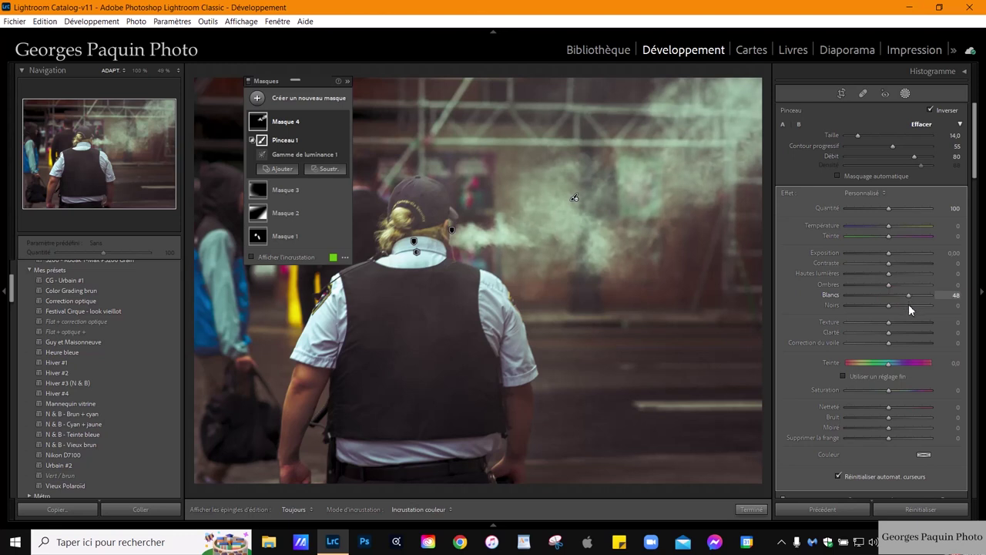
pyautogui.moveTo(909, 304); pyautogui.dragTo(907, 304)
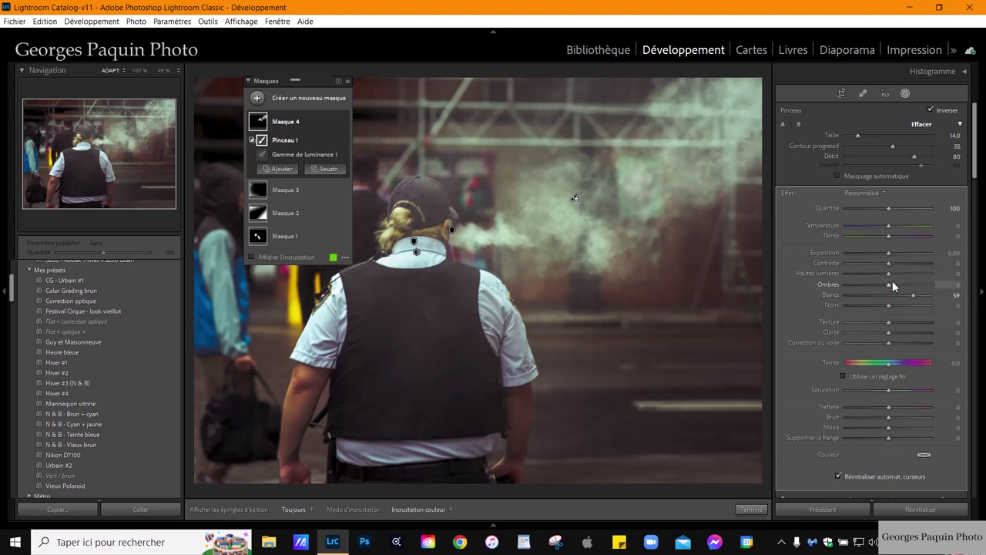
pyautogui.moveTo(889, 275); pyautogui.dragTo(882, 279)
pyautogui.moveTo(889, 305); pyautogui.dragTo(884, 311)
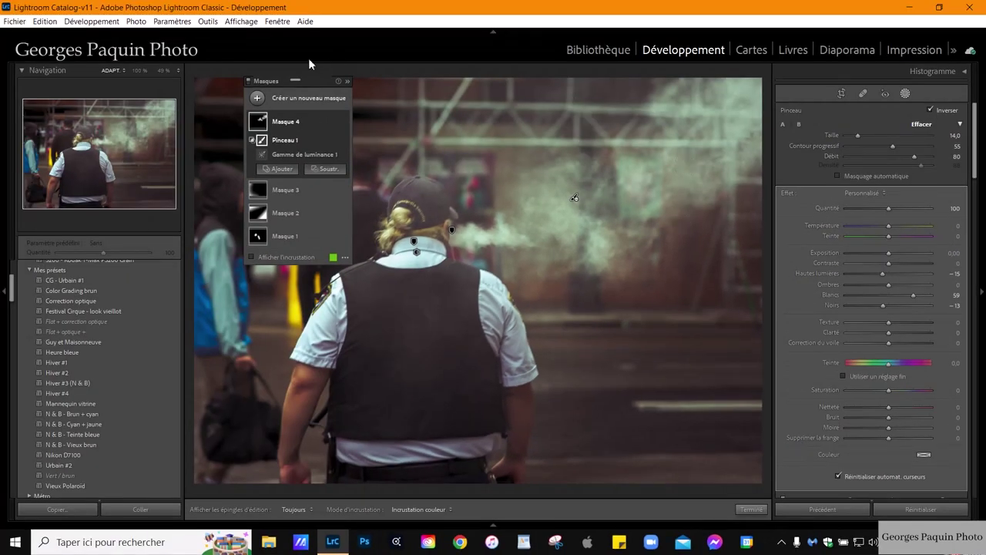
pyautogui.click(343, 122)
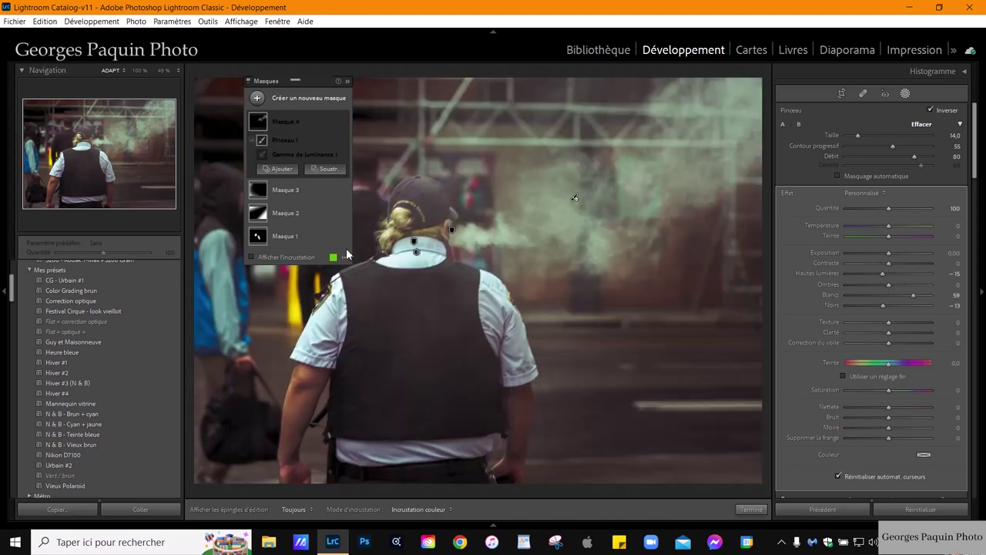
pyautogui.moveTo(300, 121)
pyautogui.click(343, 122)
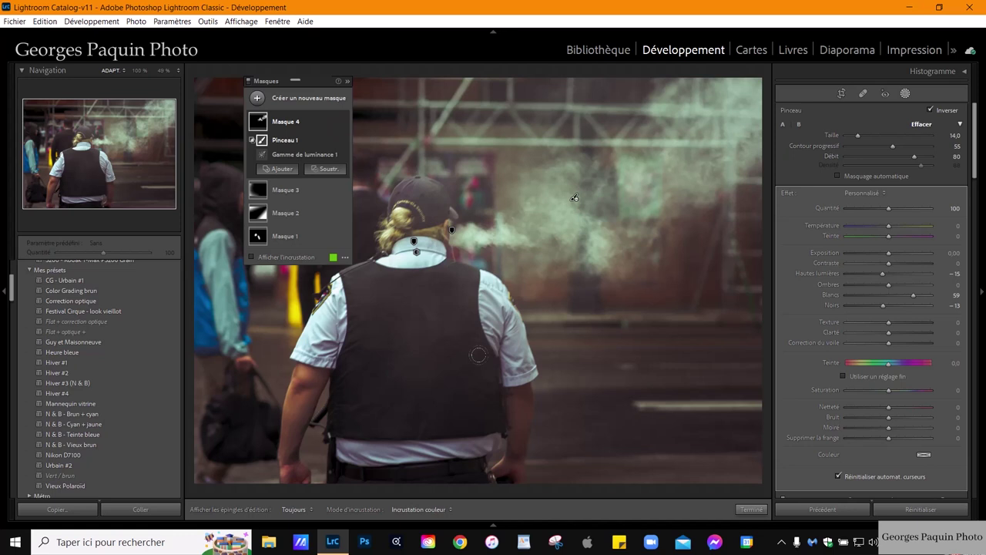
# Close mask editing and scroll the right panel down to the Effects section
pyautogui.click(751, 509)
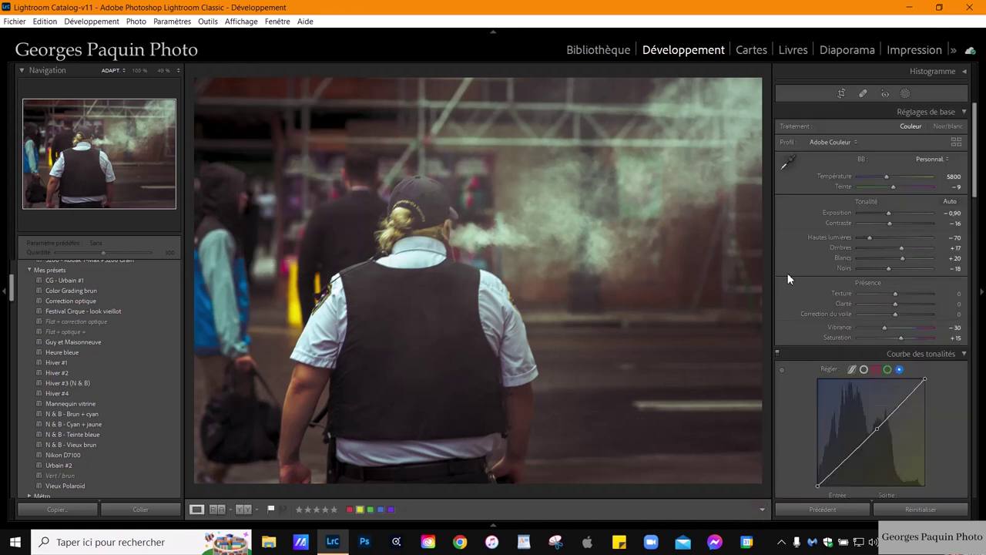
pyautogui.scroll(-5, 788, 273)
pyautogui.scroll(-5, 786, 273)
pyautogui.scroll(-1, 786, 273)
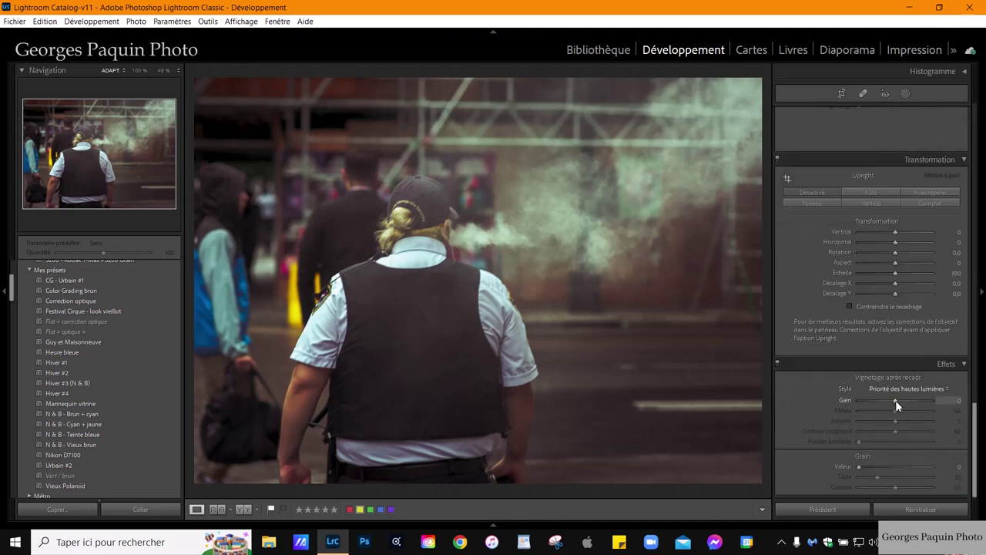
pyautogui.scroll(-3, 895, 400)
pyautogui.scroll(-1, 896, 401)
pyautogui.scroll(-5, 895, 422)
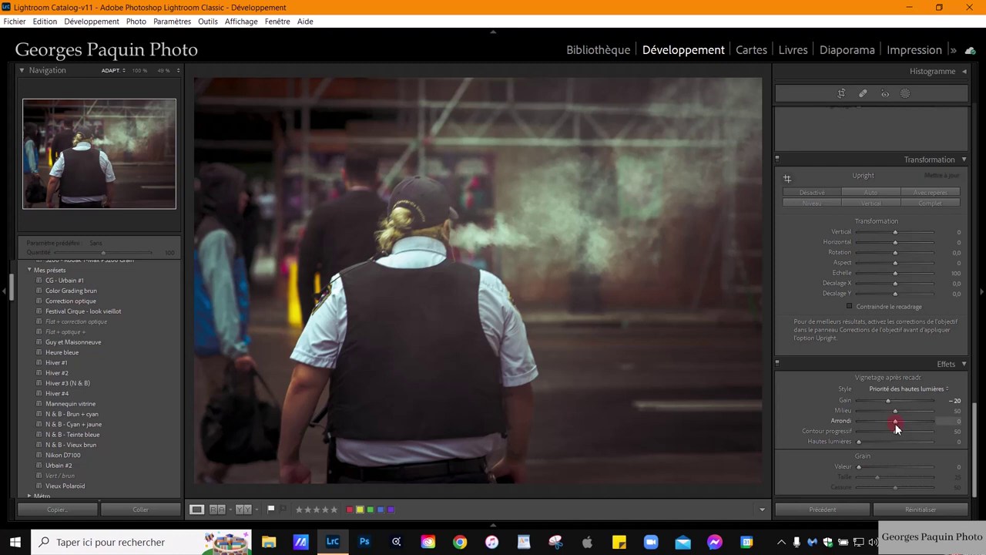
pyautogui.scroll(-2, 896, 422)
pyautogui.scroll(3, 897, 430)
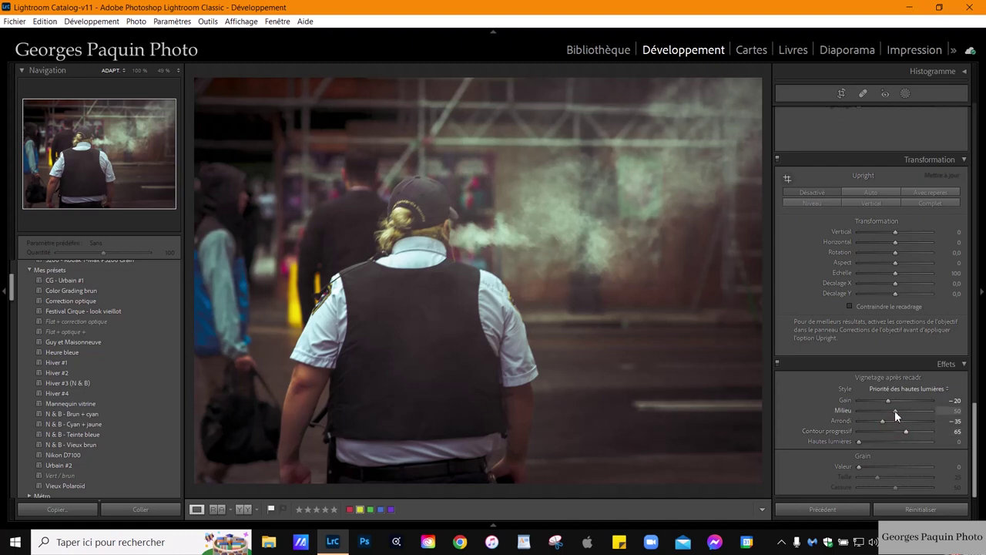
pyautogui.scroll(2, 895, 411)
pyautogui.scroll(2, 889, 402)
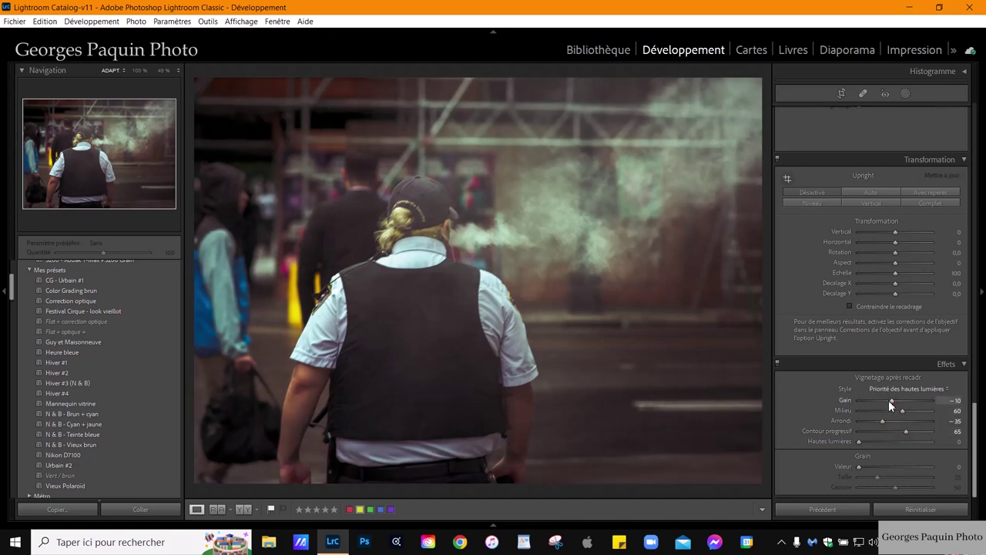
# Set Post-Crop Vignetting to Paint Overlay with Amount −15, Midpoint 60, Roundness −35, Feather 65
pyautogui.click(910, 389)
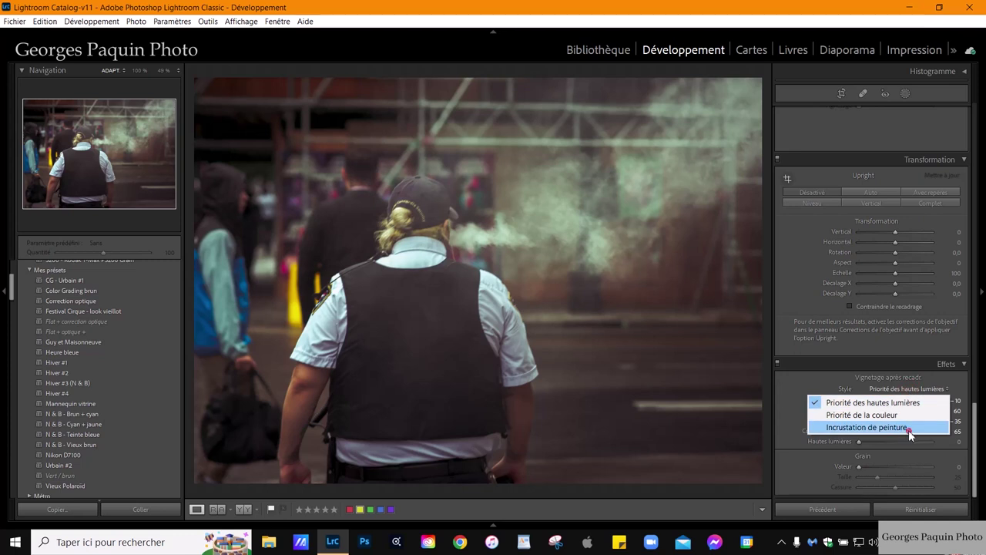
pyautogui.click(909, 428)
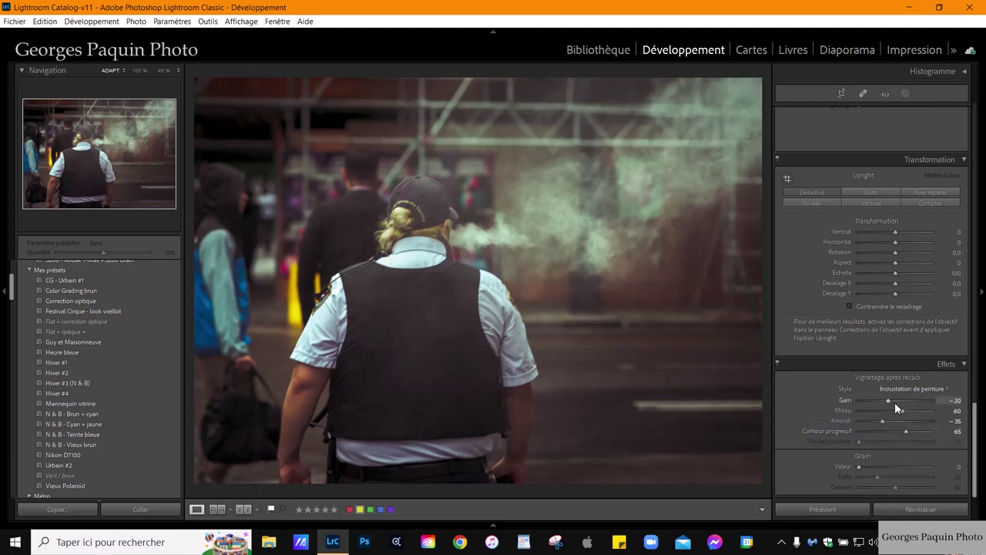
pyautogui.moveTo(895, 403); pyautogui.dragTo(892, 402)
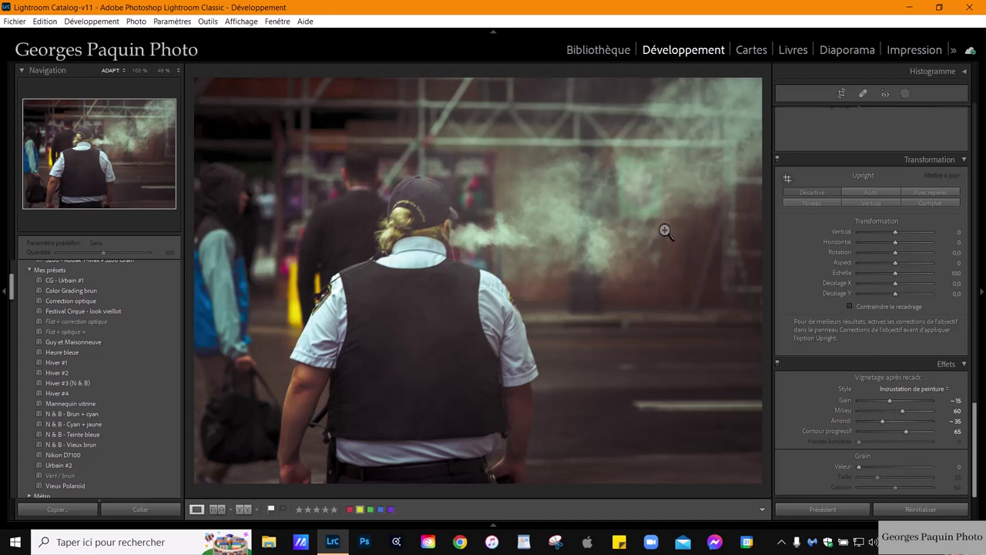
# Add brush mask Masque 5 with Highlights −68 and Whites −50, then close masking
pyautogui.press('k')
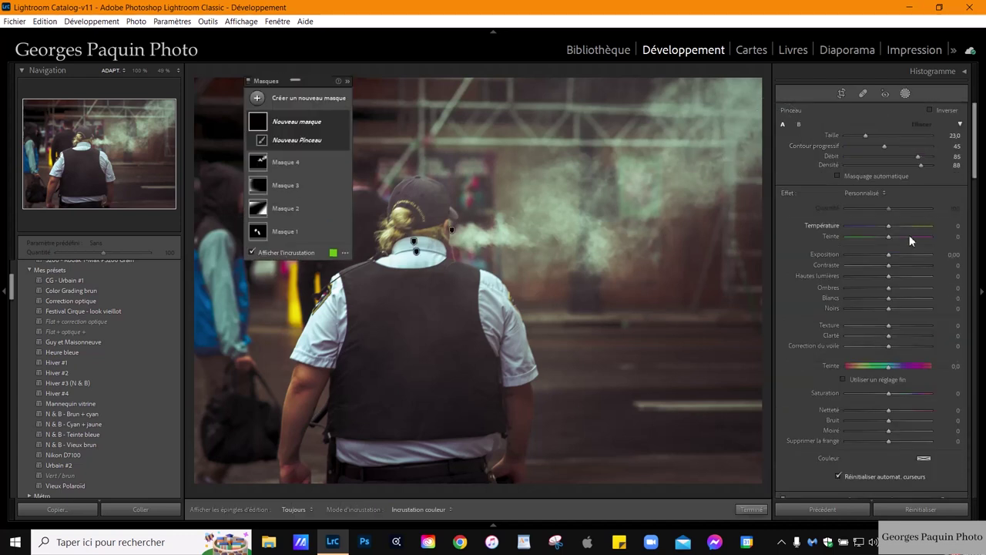
pyautogui.moveTo(889, 283); pyautogui.dragTo(857, 312)
pyautogui.press('h')
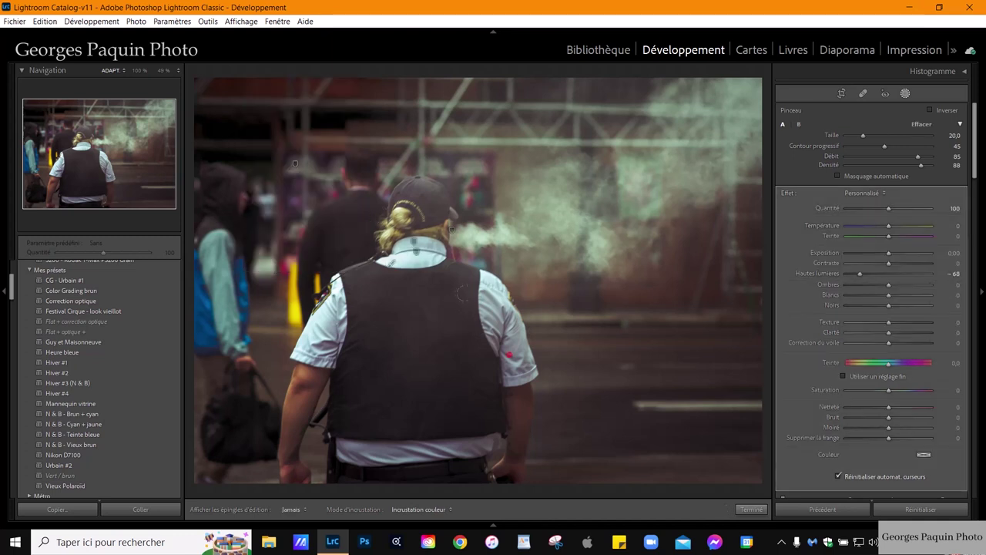
pyautogui.press('h')
pyautogui.moveTo(889, 296); pyautogui.dragTo(866, 321)
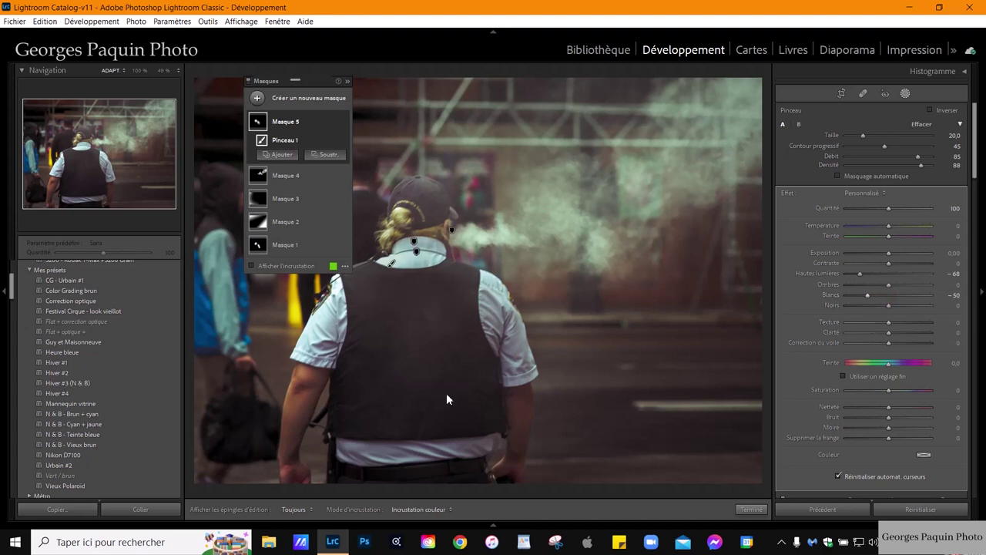
pyautogui.press('h')
pyautogui.press('h')
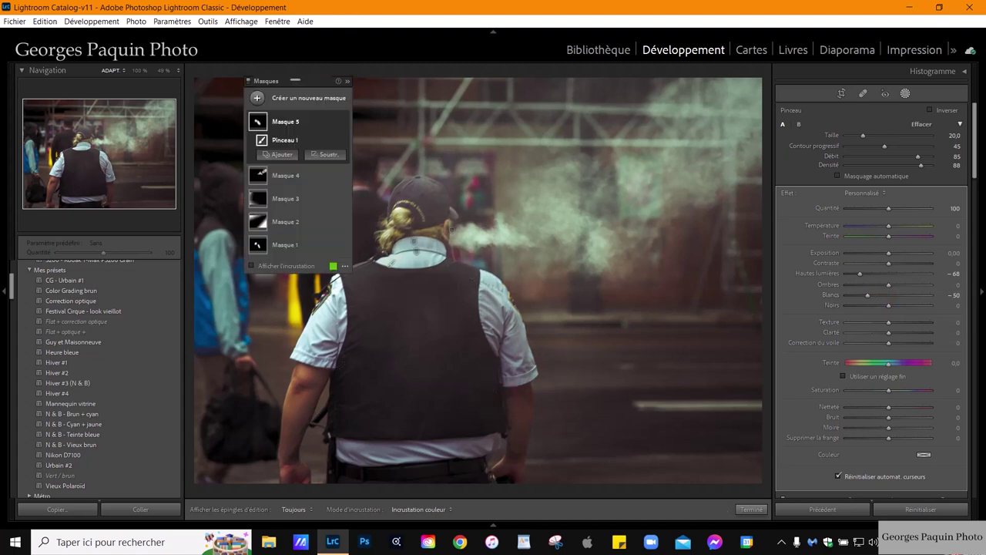
pyautogui.press('h')
pyautogui.press('h')
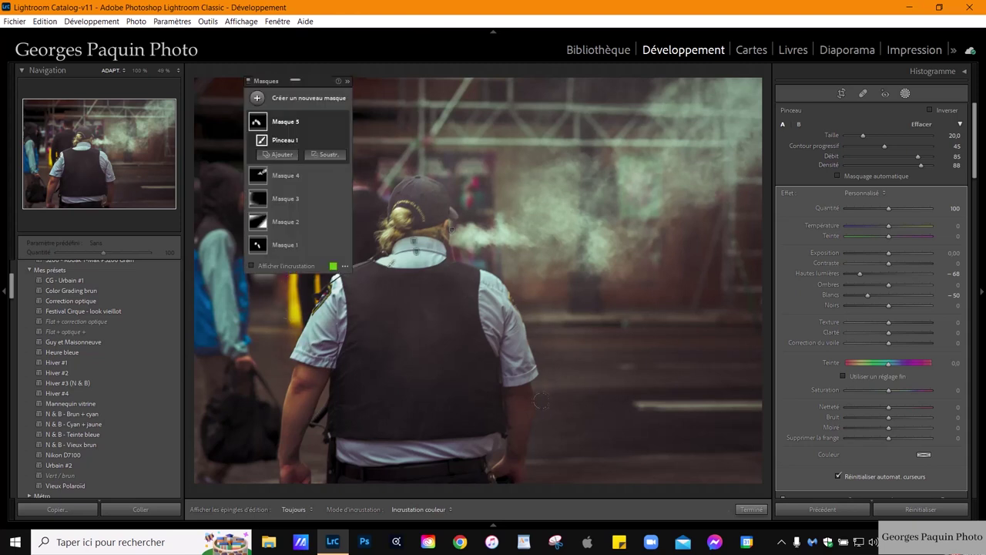
pyautogui.click(751, 509)
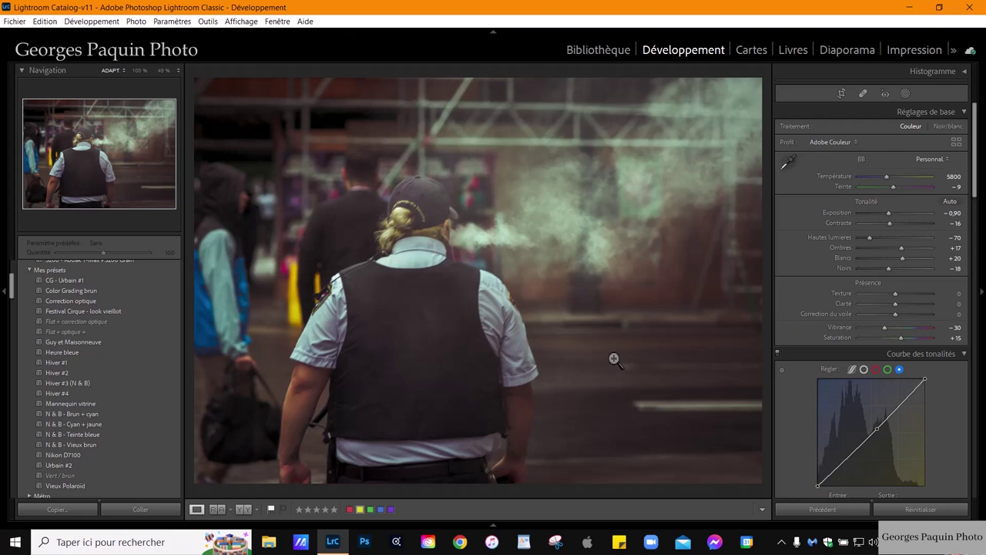